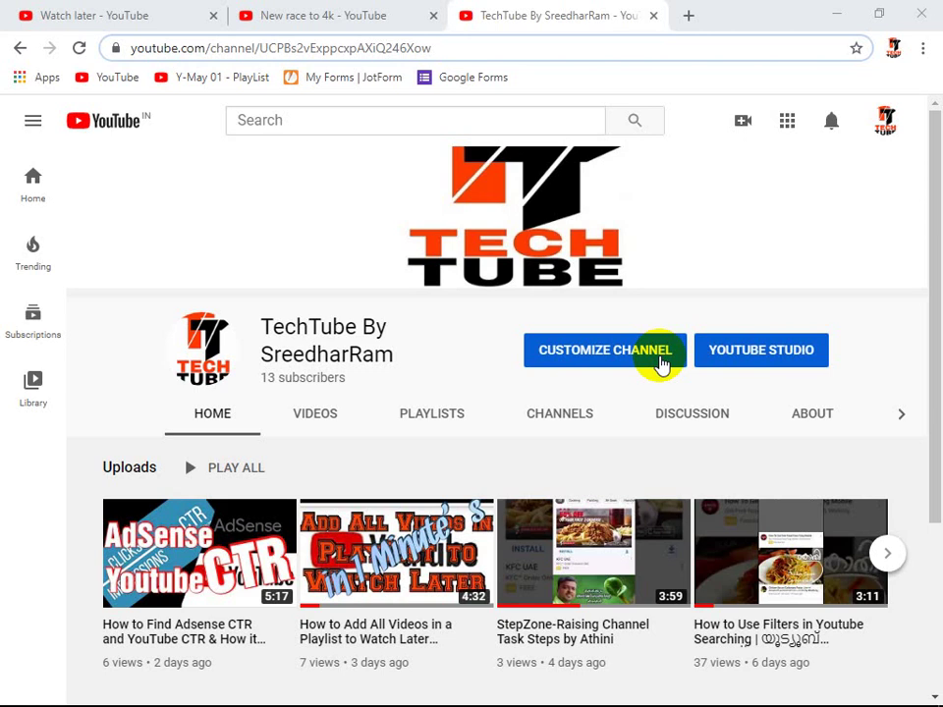
- Browse the 73-video New race to 4k playlist, then check the empty Watch later playlist
left_click(315, 18)
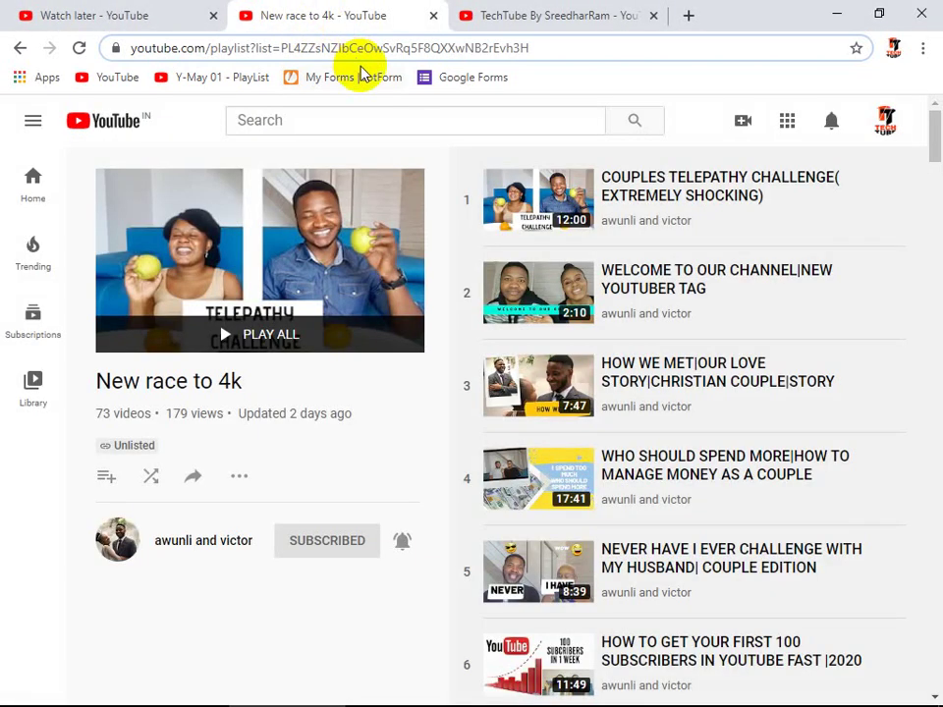
left_click(353, 47)
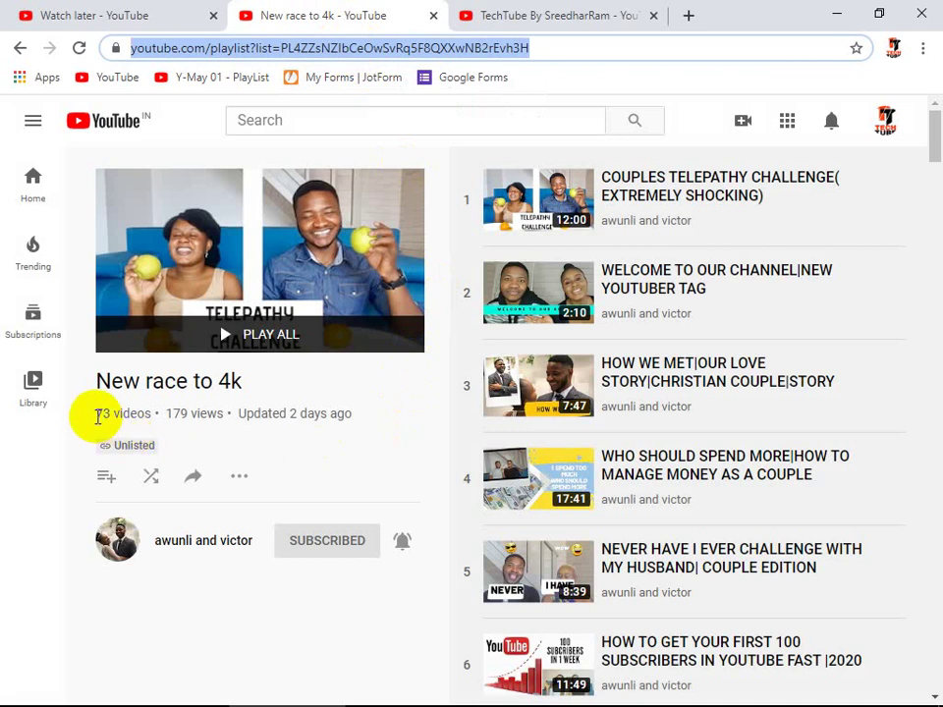
scroll(865, 341, "down", 7)
scroll(866, 341, "down", 11)
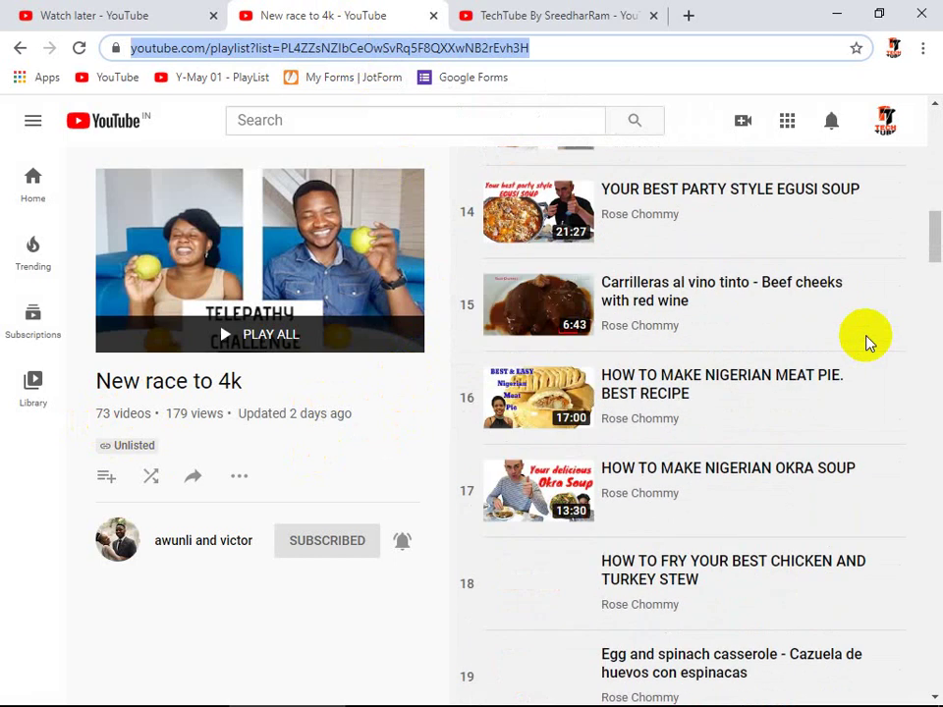
scroll(865, 340, "down", 6)
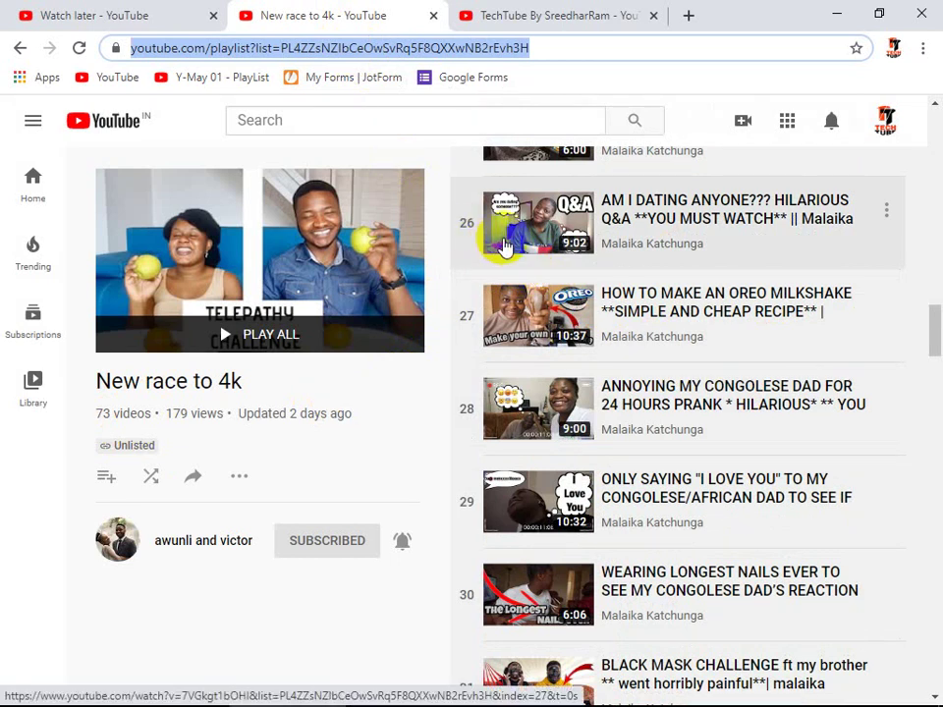
left_click(83, 16)
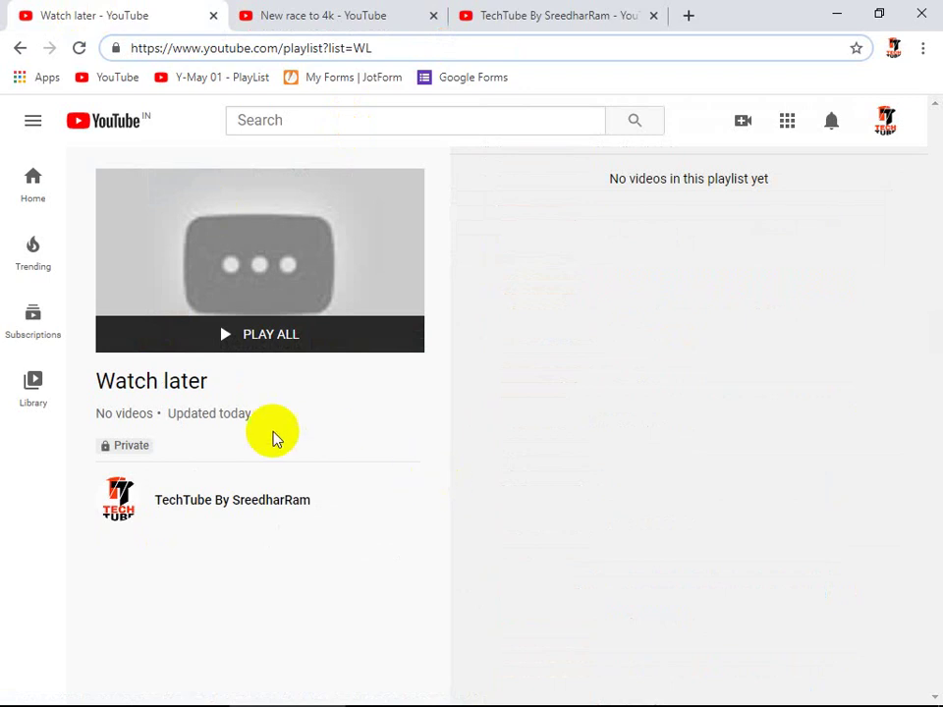
- Compare the empty Watch later playlist with the New race to 4k playlist
left_click_drag(98, 379, 189, 379)
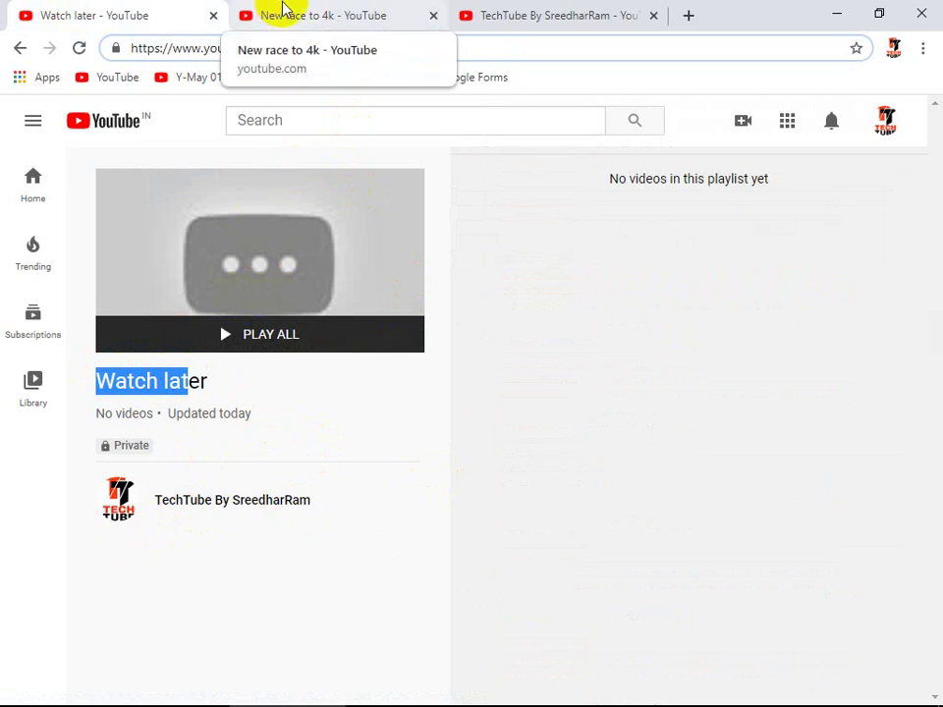
left_click_drag(595, 189, 845, 187)
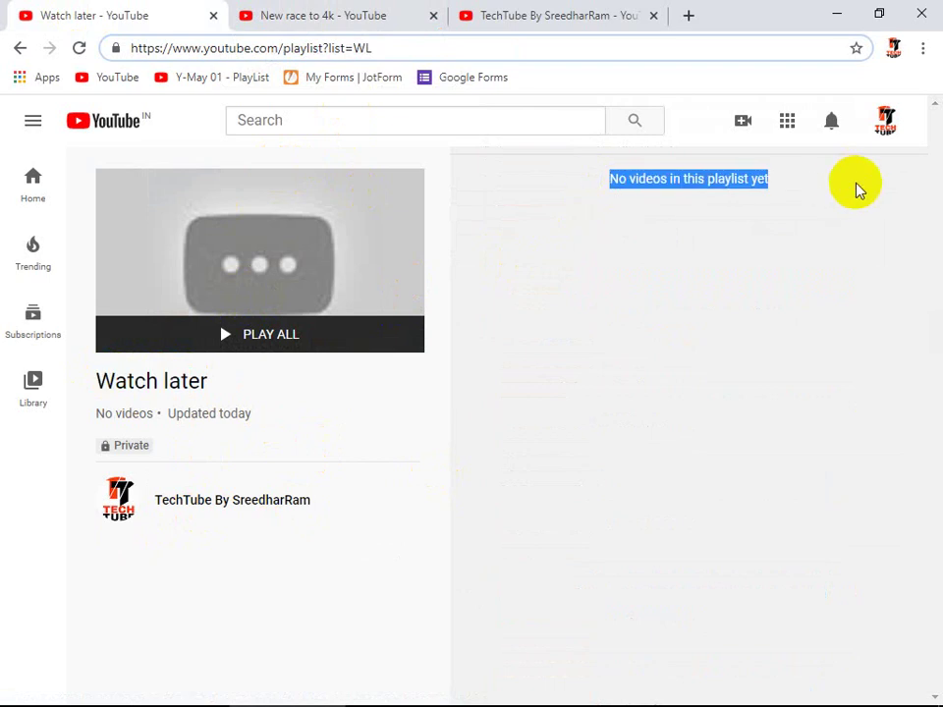
left_click(315, 18)
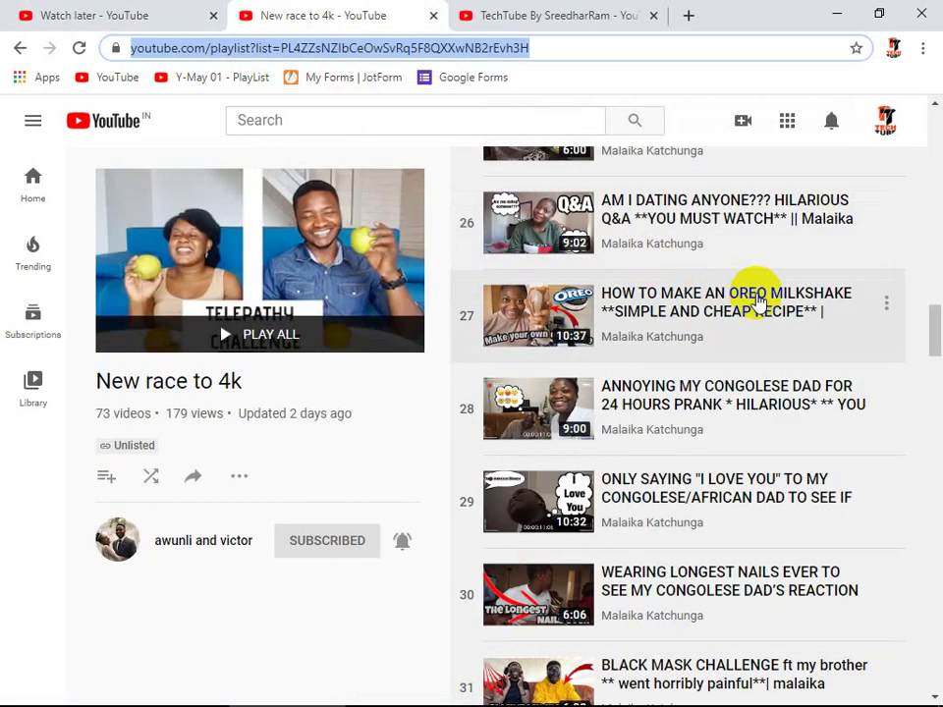
scroll(756, 304, "down", 8)
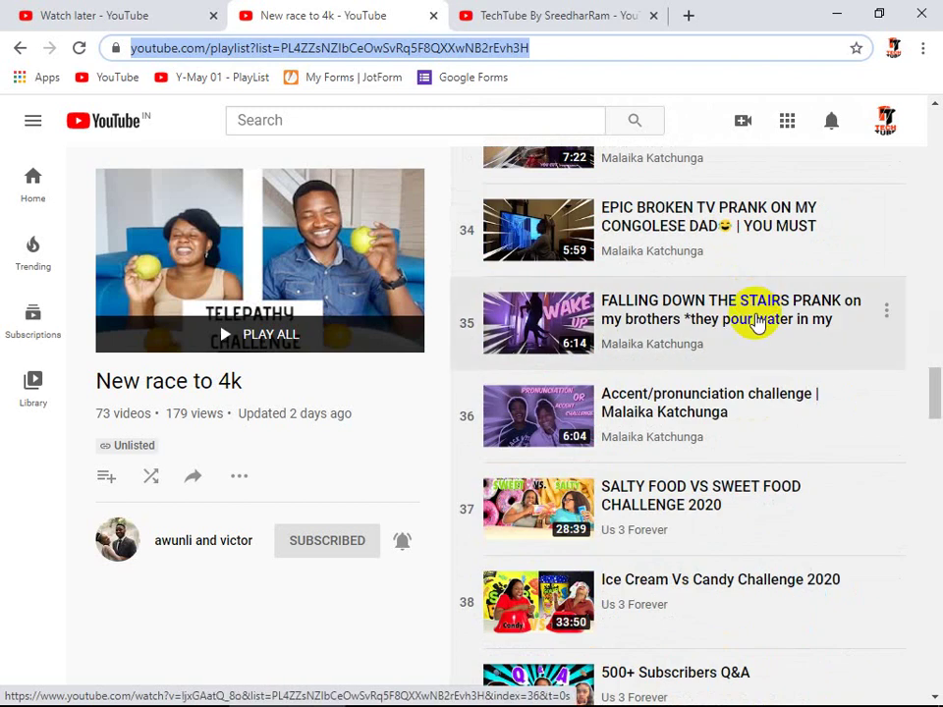
scroll(650, 335, "up", 19)
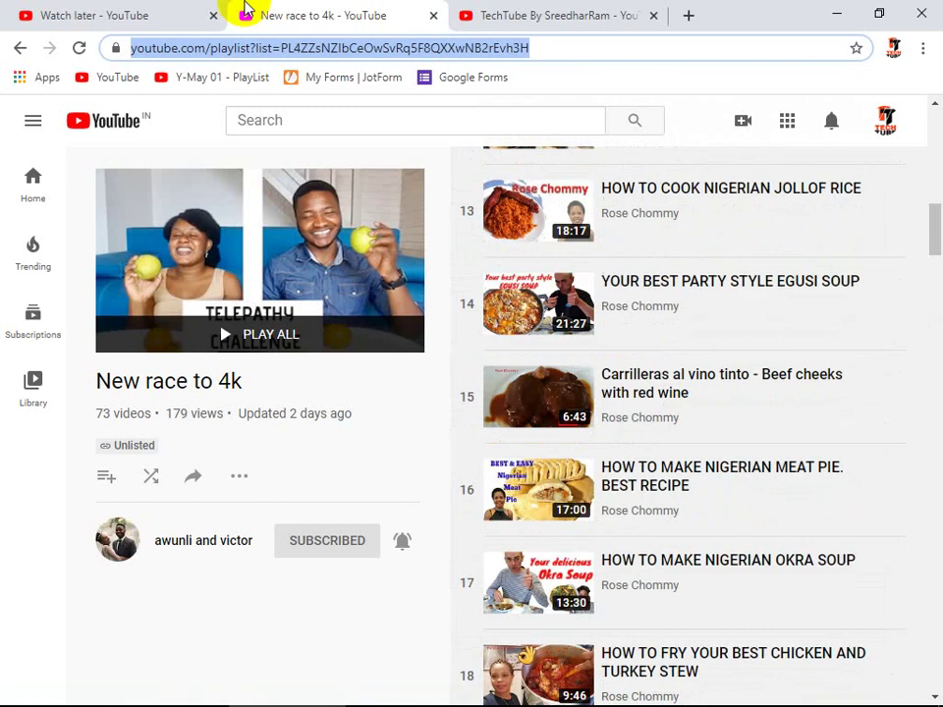
left_click(101, 11)
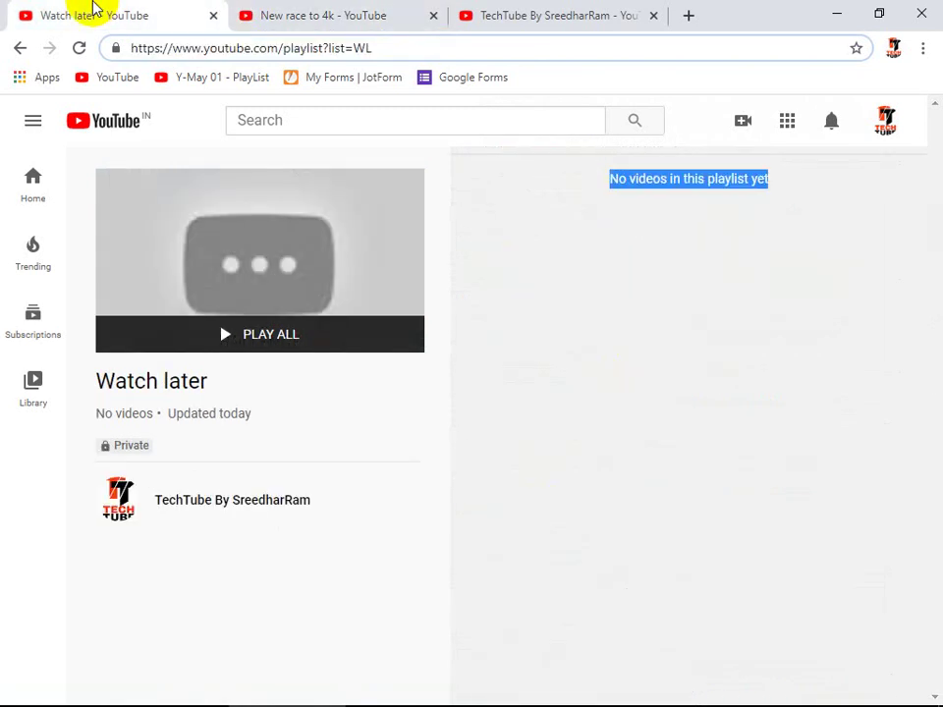
left_click(311, 15)
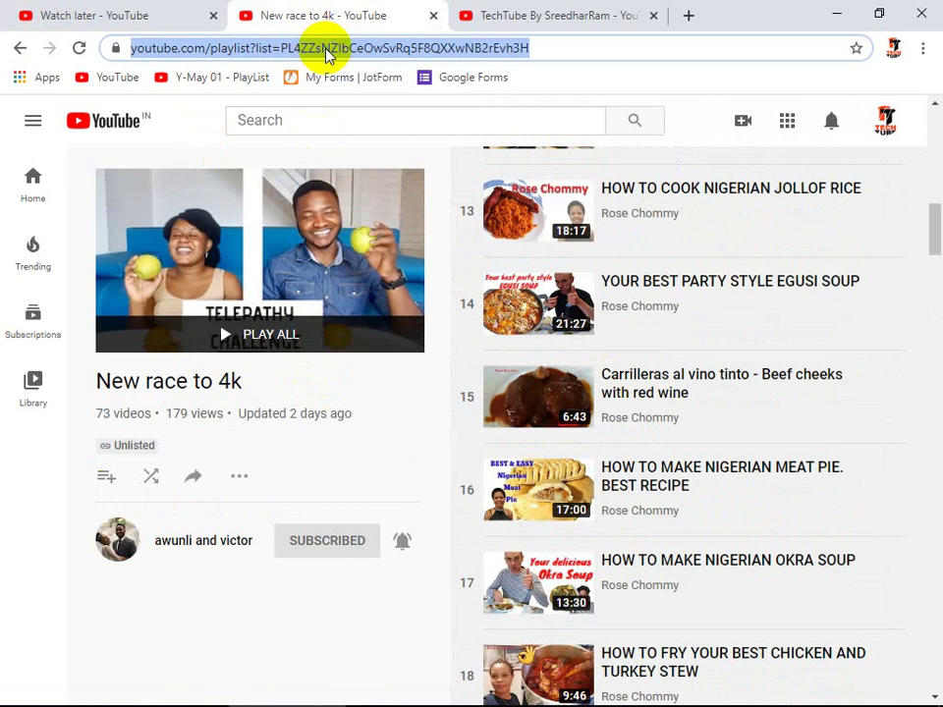
- Take the New race to 4k playlist's full web address to Notepad
left_click(327, 54)
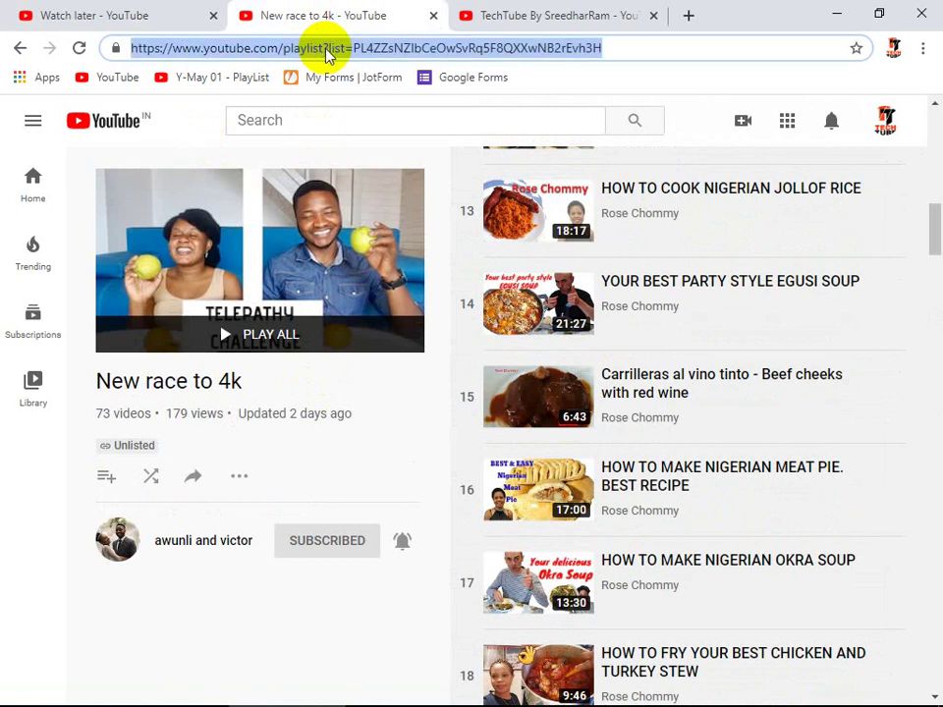
key("ctrl+x")
key("Escape")
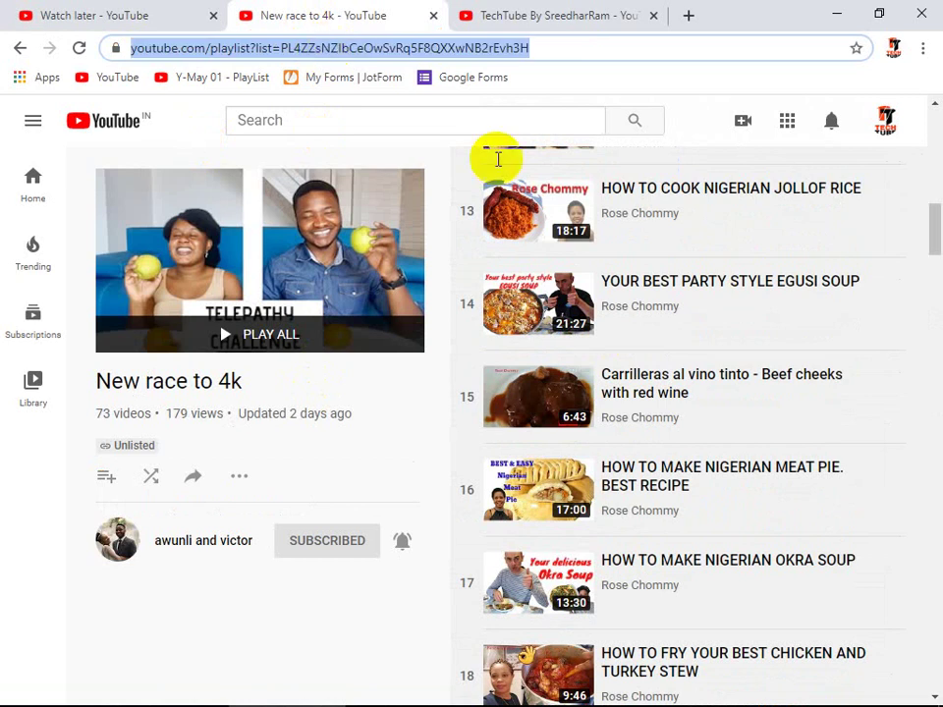
key("alt+Tab")
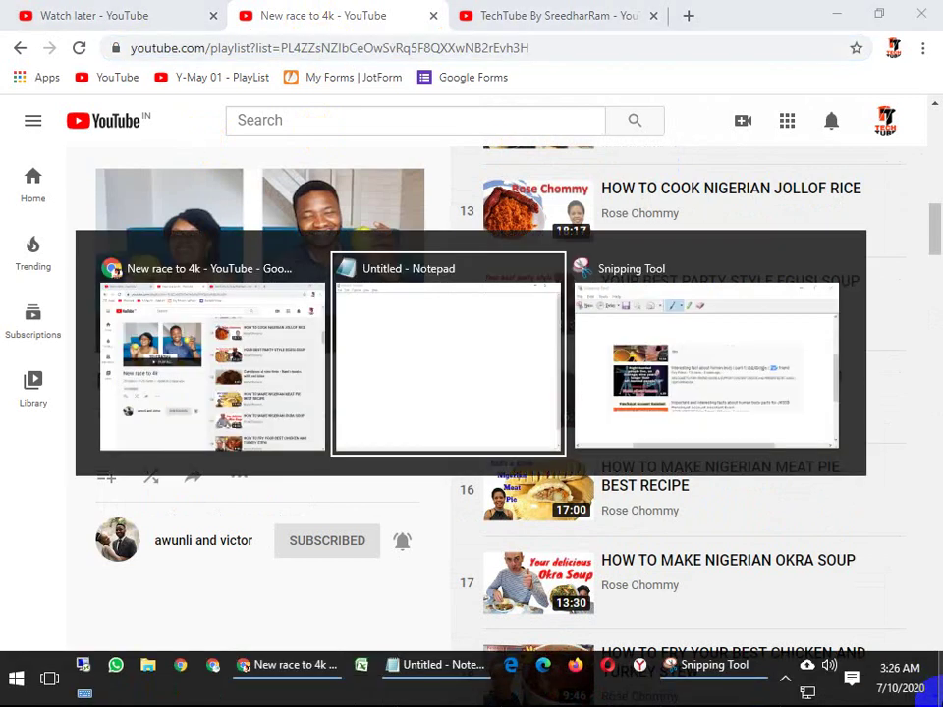
- Paste the playlist address into Notepad and select the line ending in &disable_polymer=true
key("ctrl+v")
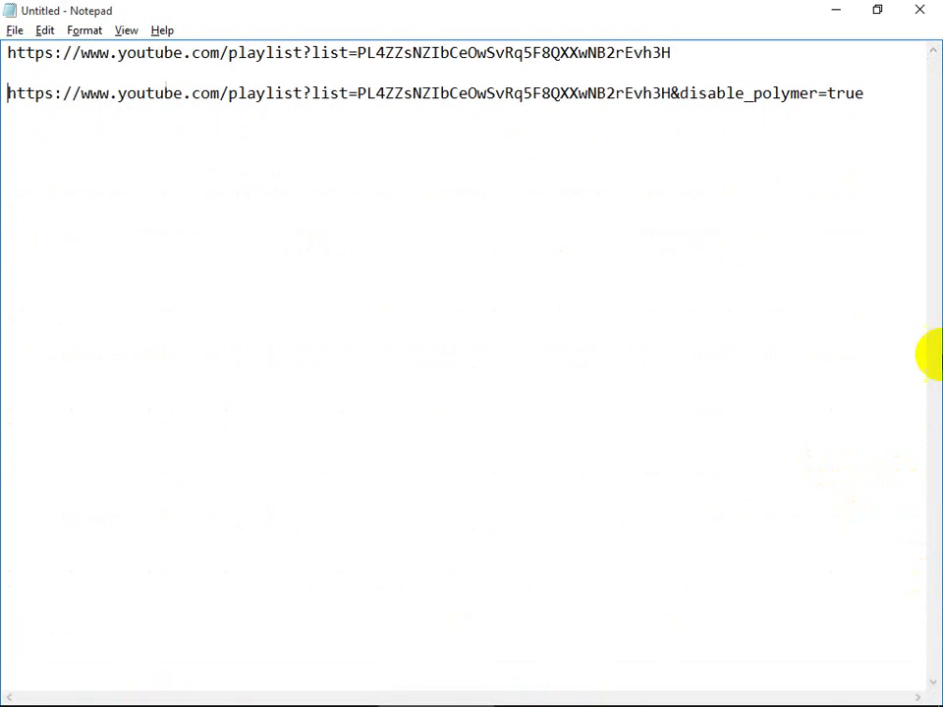
left_click(670, 95)
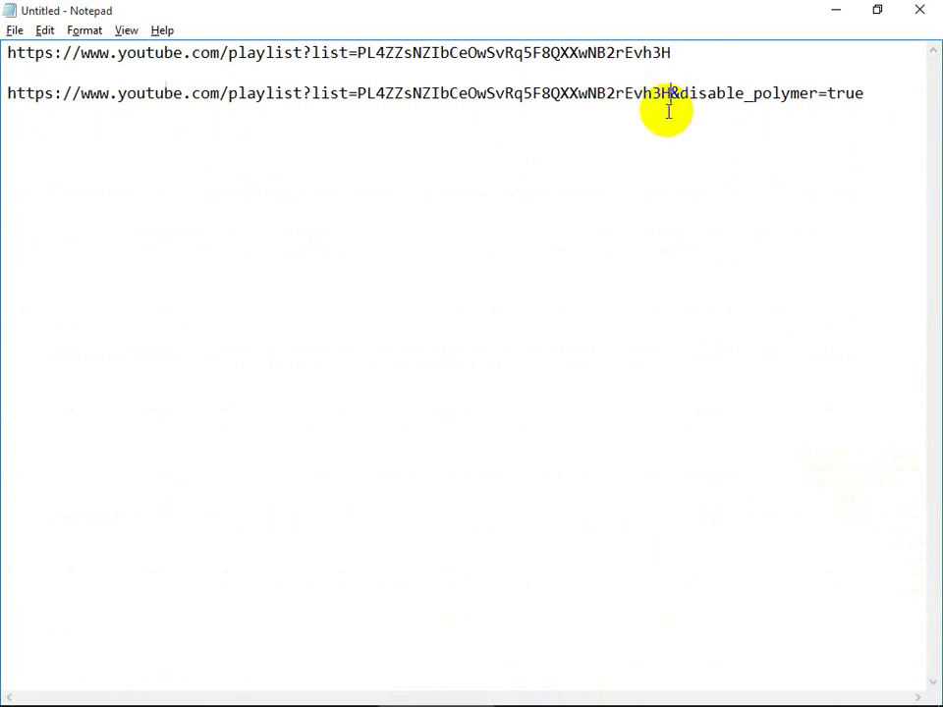
key("shift+End")
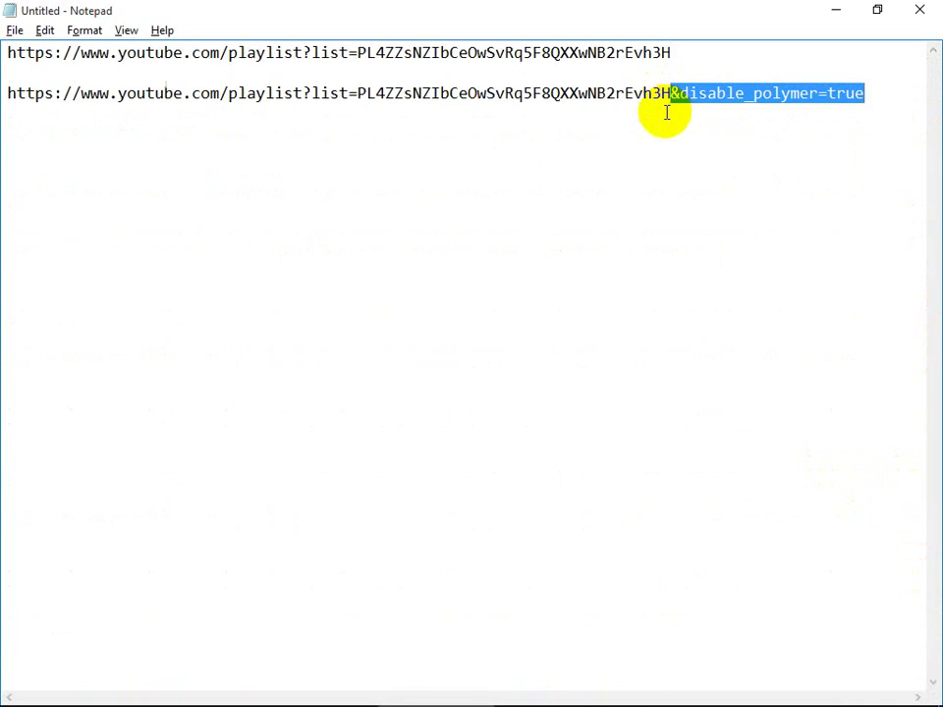
key("End")
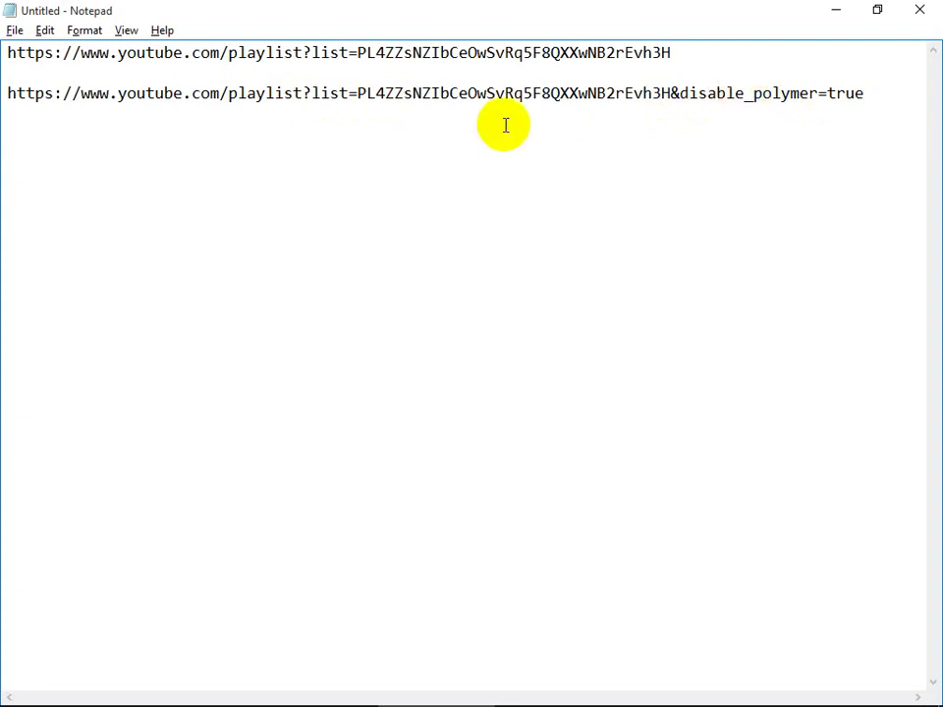
key("shift+Home")
key("End")
key("shift+Home")
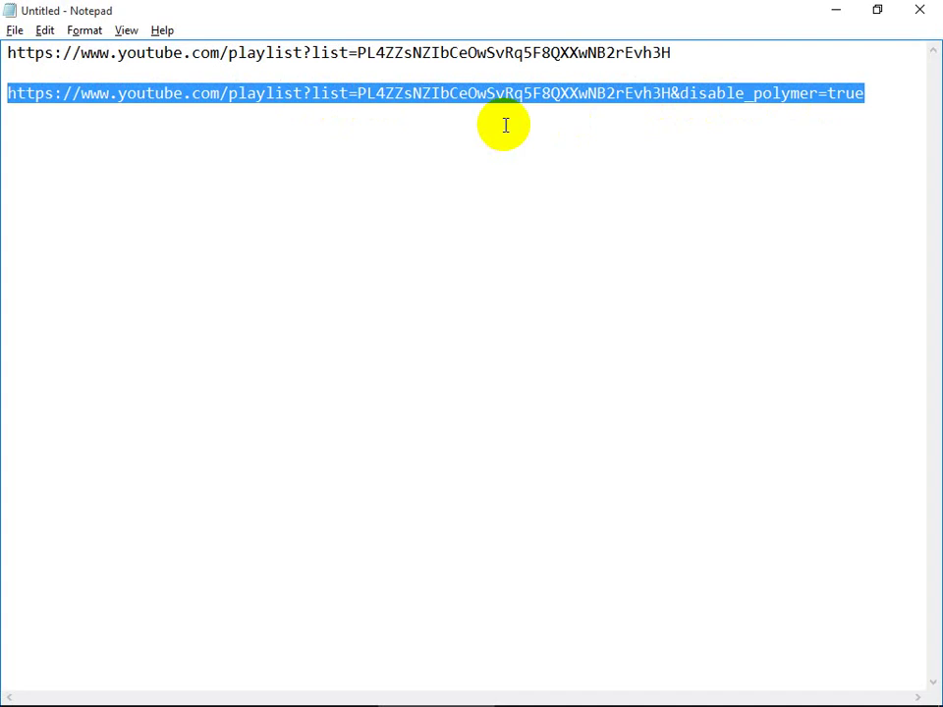
key("alt+Tab")
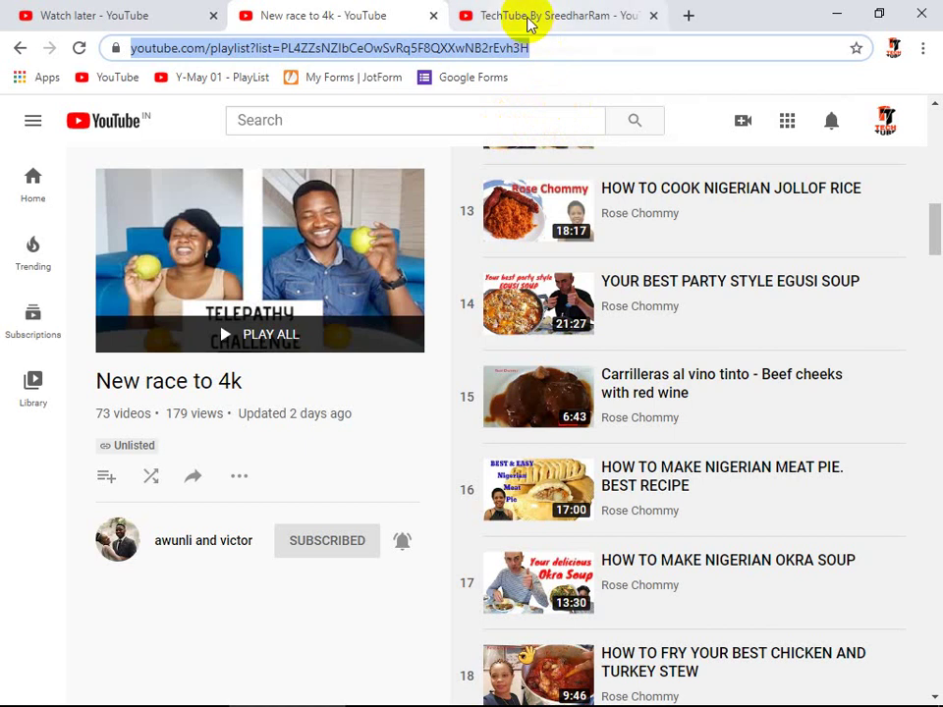
- Load the &disable_polymer=true playlist address in a new tab and compare it with the original
left_click(691, 20)
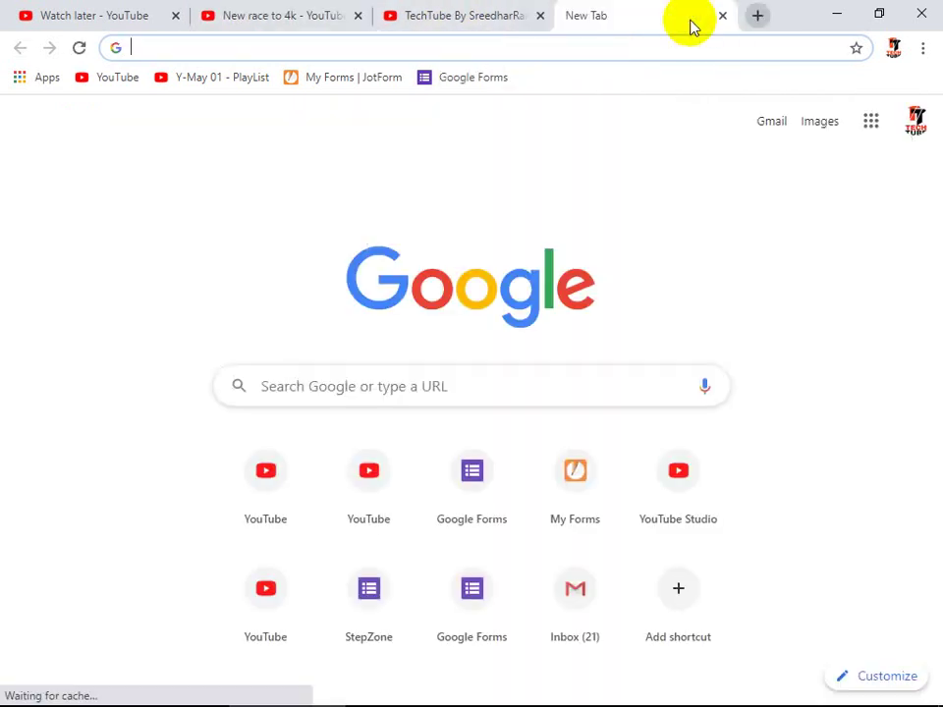
key("ctrl+v")
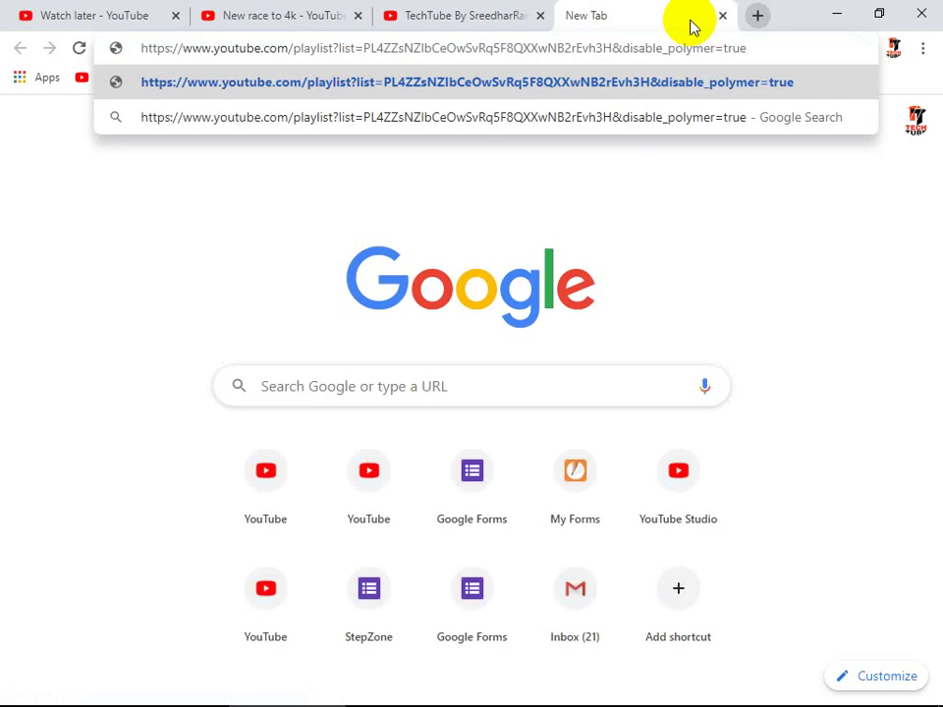
key("Return")
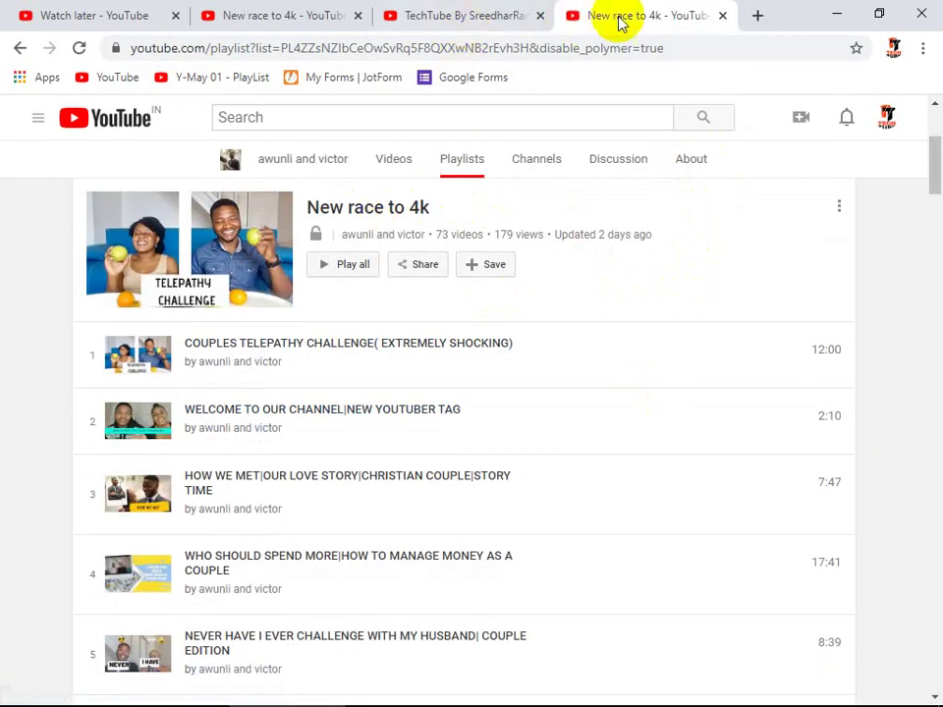
left_click(273, 17)
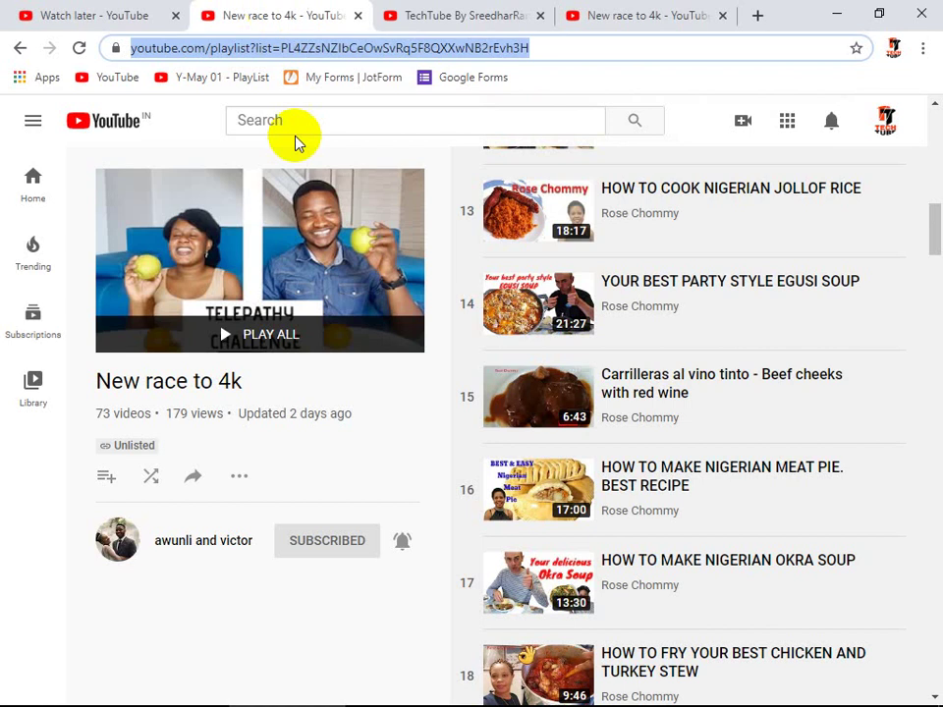
scroll(341, 429, "down", 4)
scroll(341, 429, "up", 8)
left_click(648, 14)
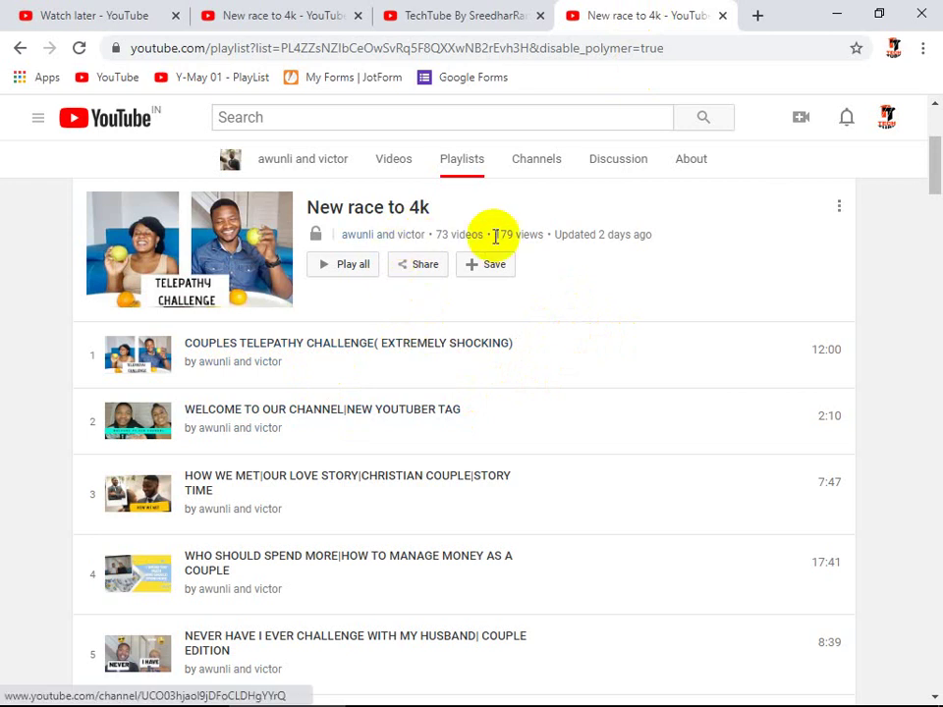
- Check the classic playlist's extra options, then review the original New race to 4k tab
left_click(840, 210)
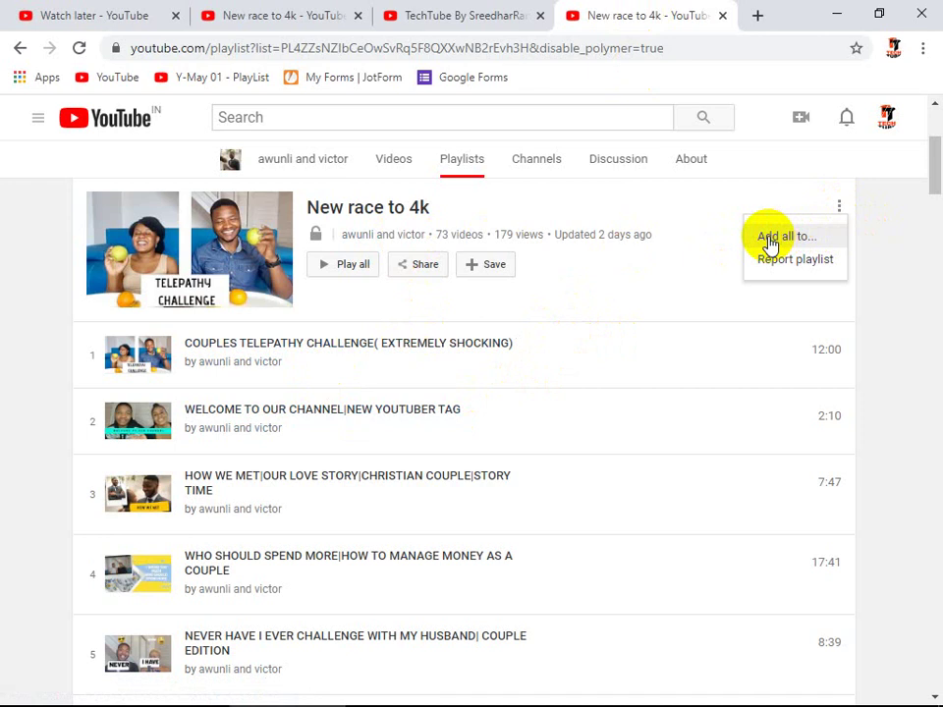
left_click(276, 13)
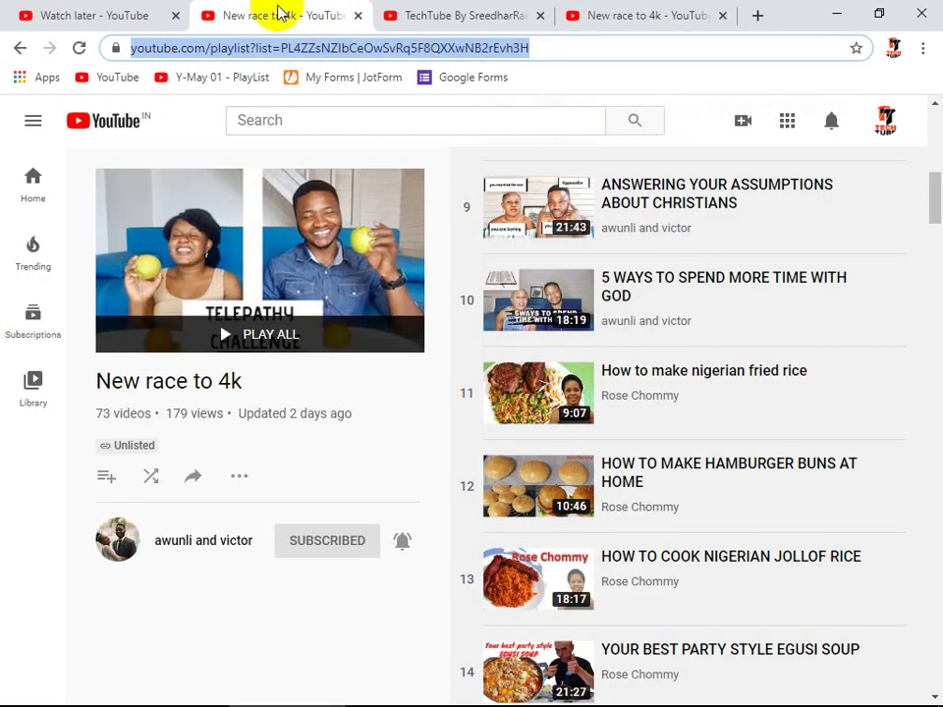
scroll(471, 482, "up", 8)
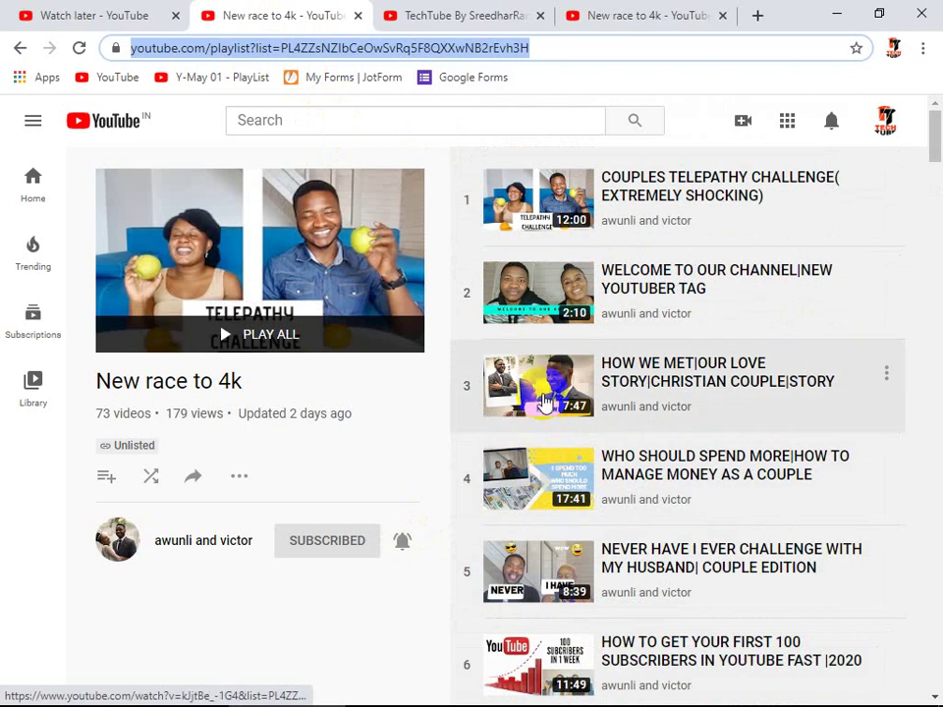
scroll(545, 403, "down", 6)
scroll(546, 403, "down", 4)
scroll(545, 403, "up", 10)
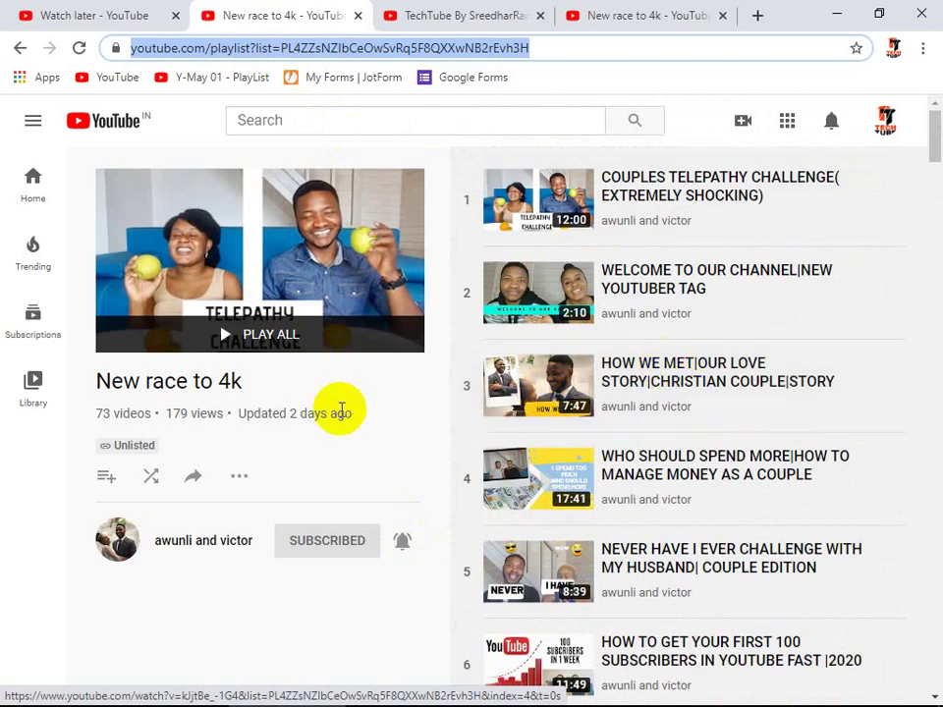
- Add all 73 classic-layout playlist videos to Watch later using Add all to
left_click(240, 479)
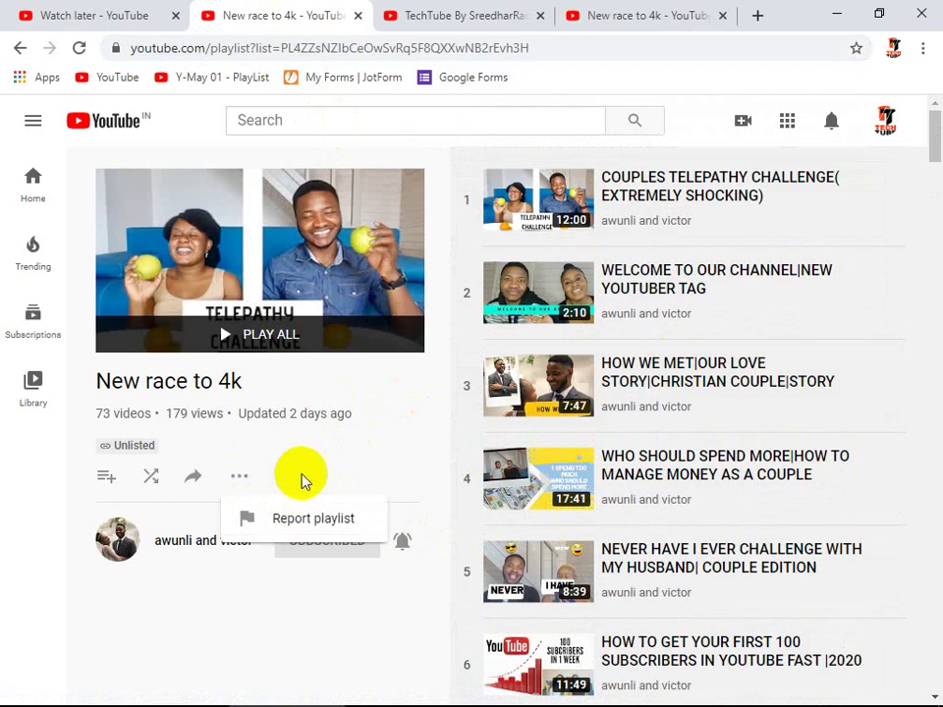
left_click(508, 137)
left_click(581, 12)
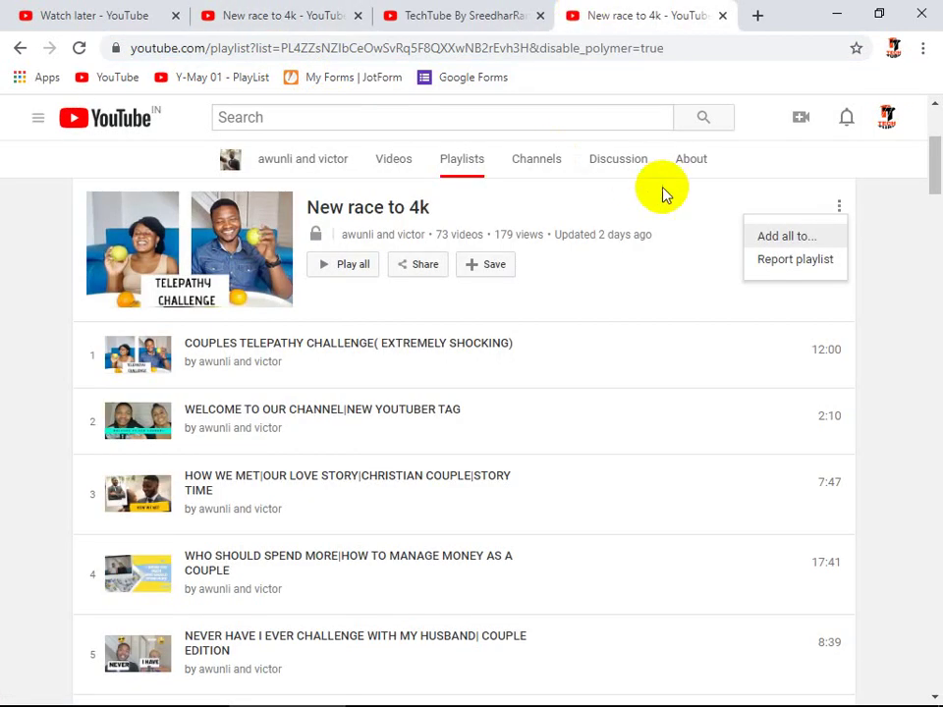
left_click(769, 242)
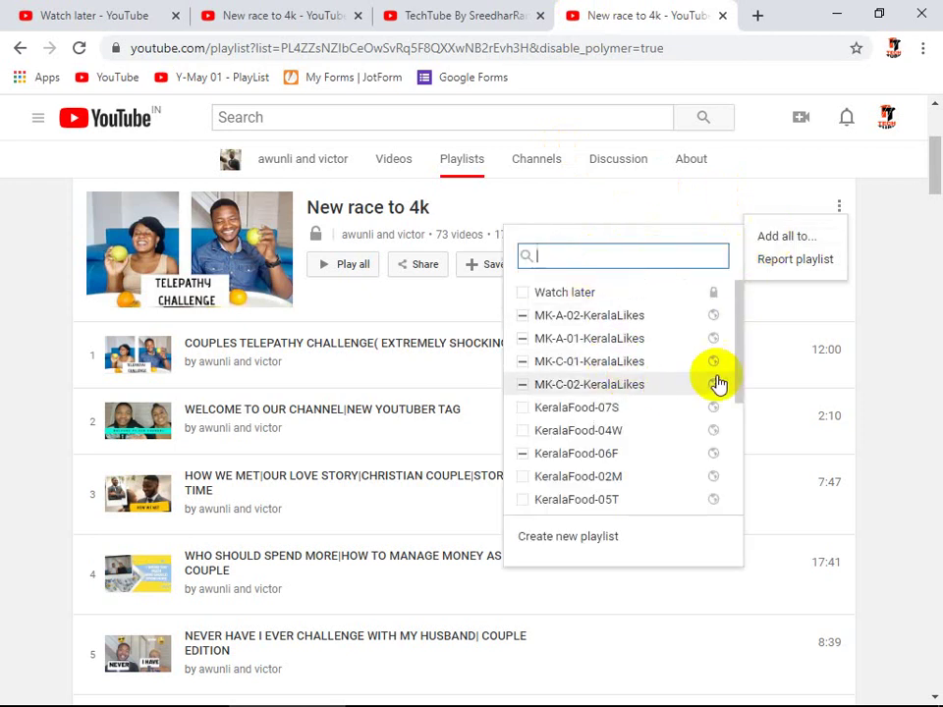
mouse_move(741, 347)
left_mouse_down()
mouse_move(738, 440)
mouse_move(737, 330)
left_mouse_up()
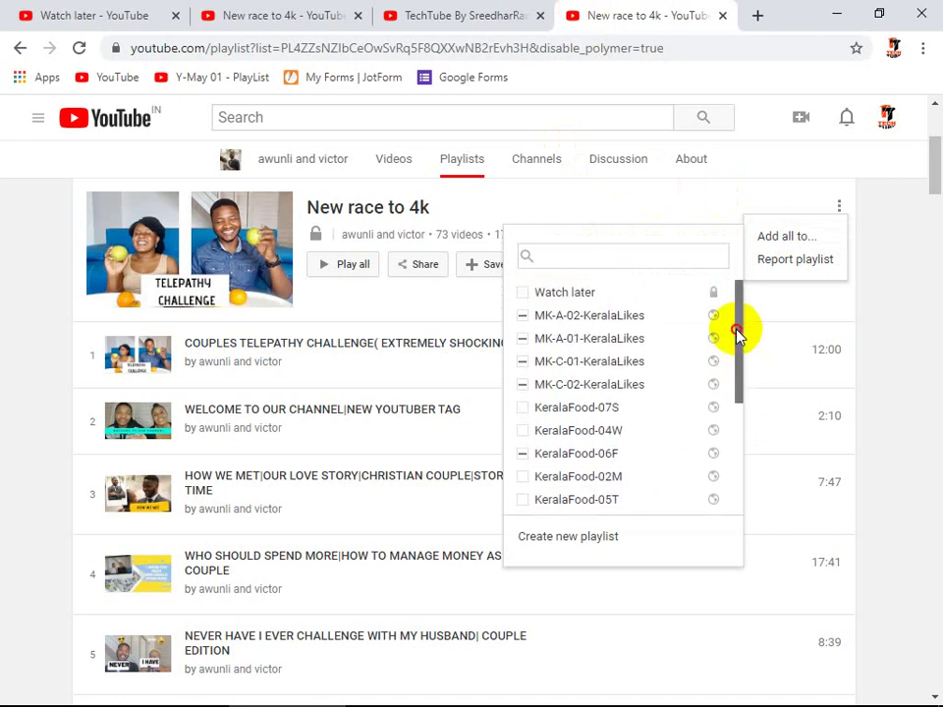
left_click(523, 300)
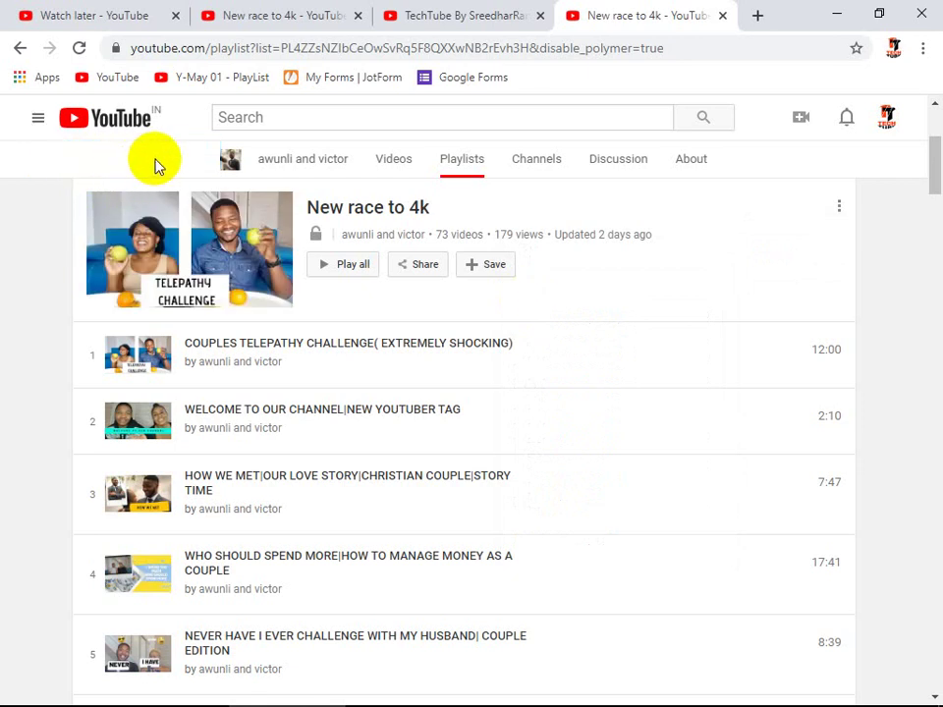
left_click(75, 15)
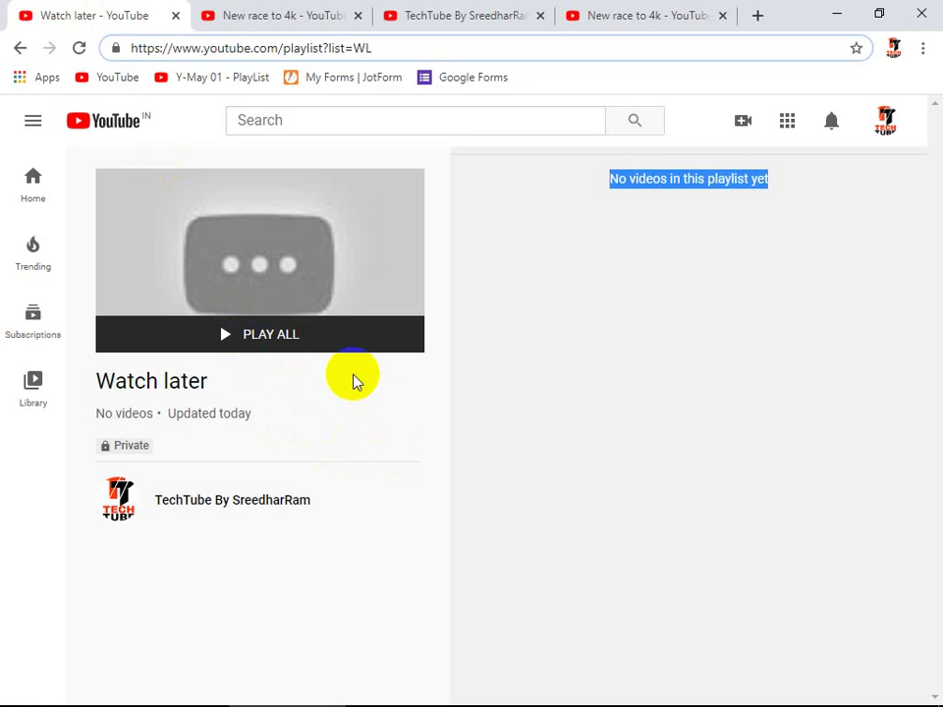
- Reload Watch later, confirm it now lists 73 videos, and select its page address
left_click(79, 48)
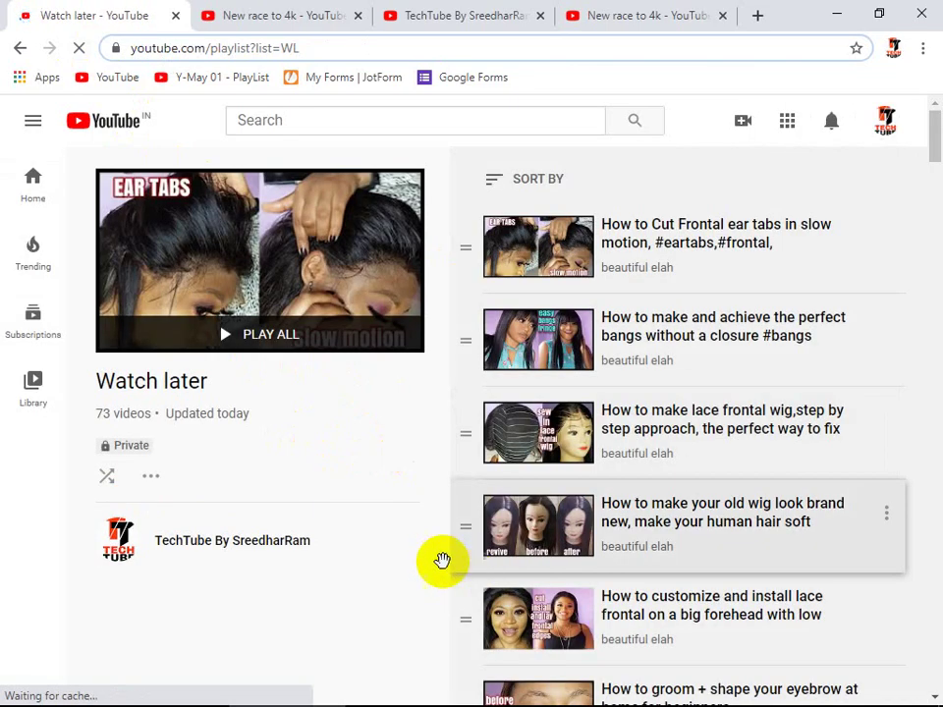
left_click_drag(97, 417, 267, 420)
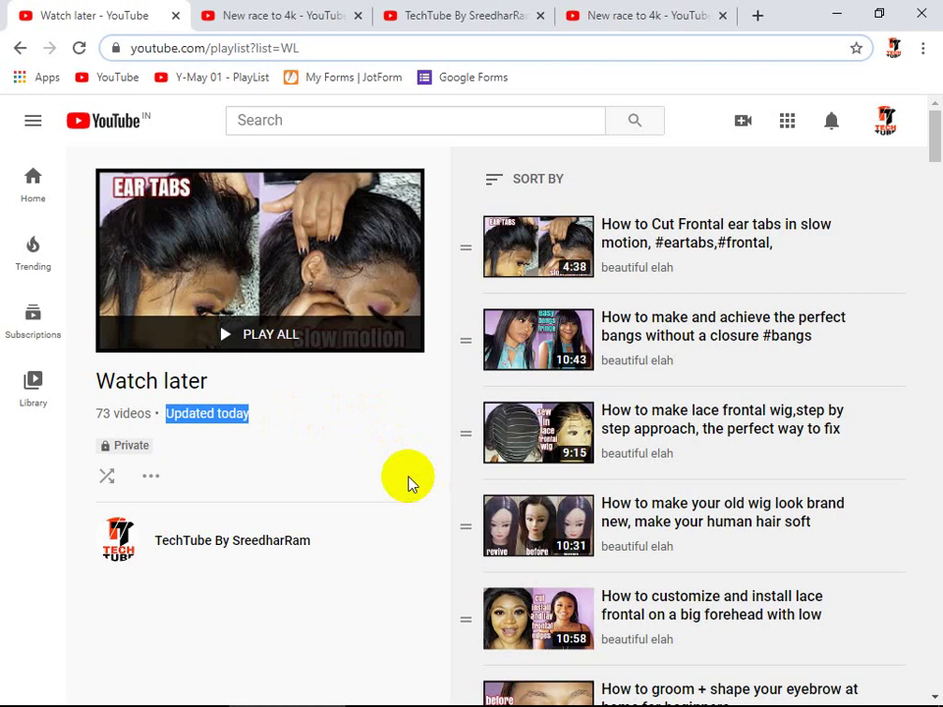
key("alt+Tab")
key("alt+Tab")
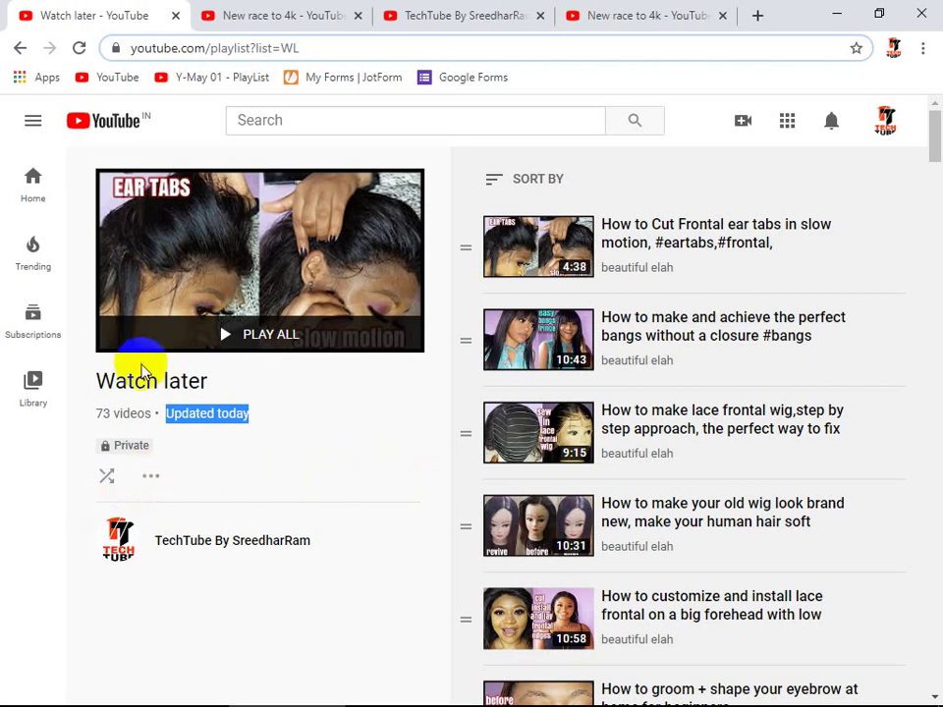
left_click(148, 481)
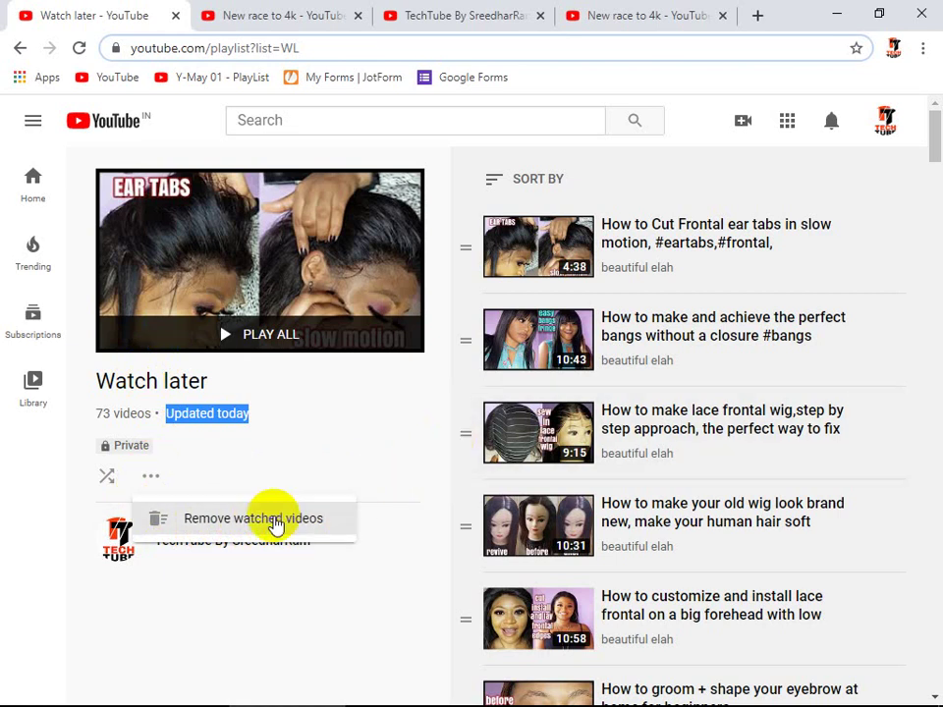
left_click(382, 484)
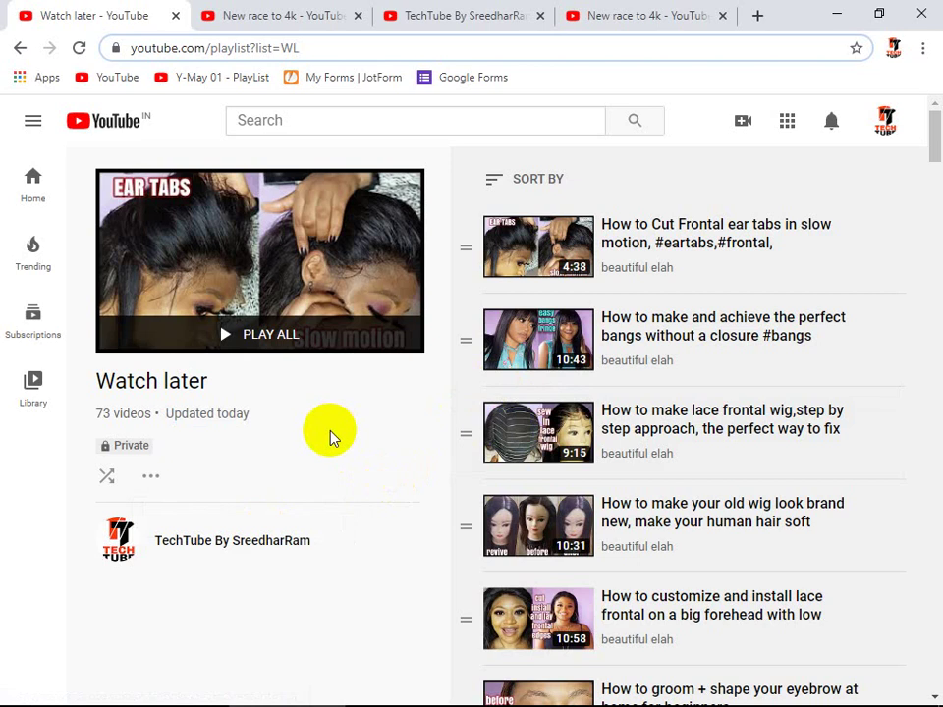
left_click(337, 47)
key("ctrl+c")
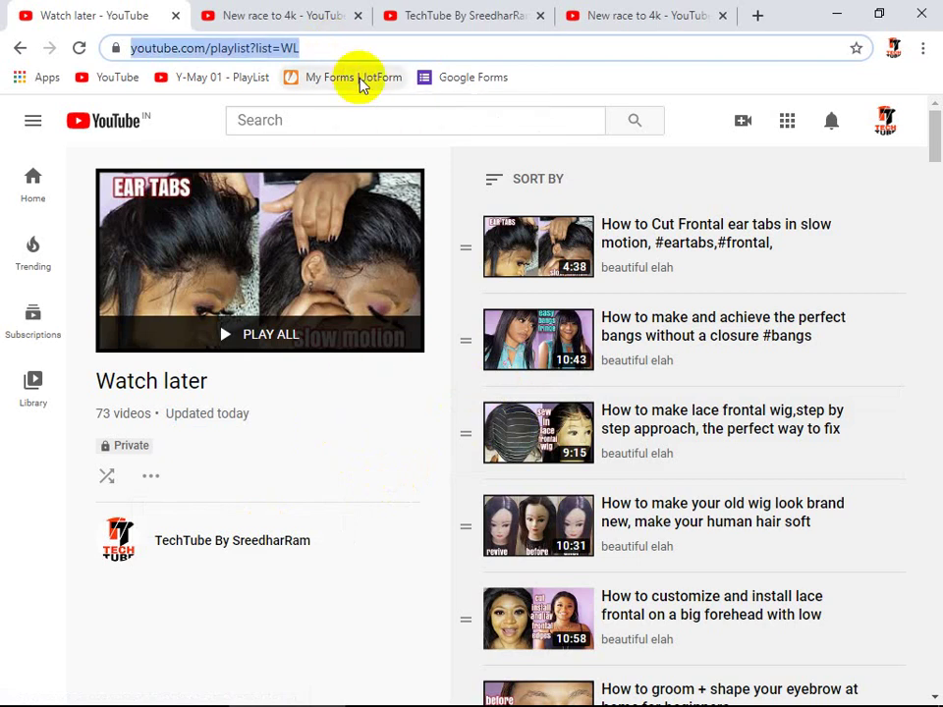
- Paste the Watch later address on a new line in Notepad
key("alt+Tab")
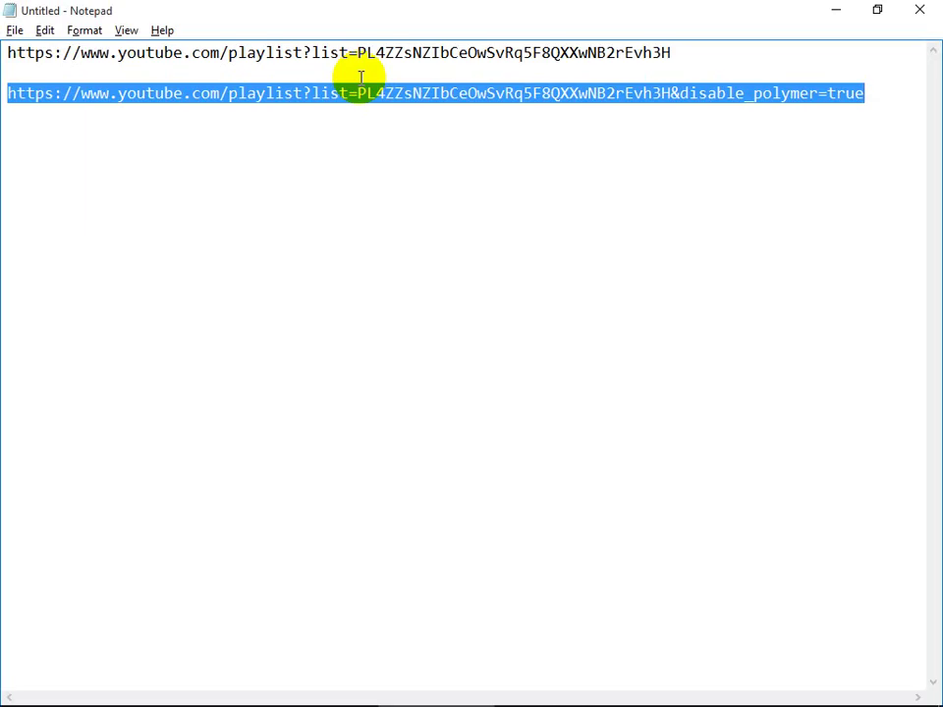
key("End")
key("Return")
key("Return")
key("Return")
key("ctrl+v")
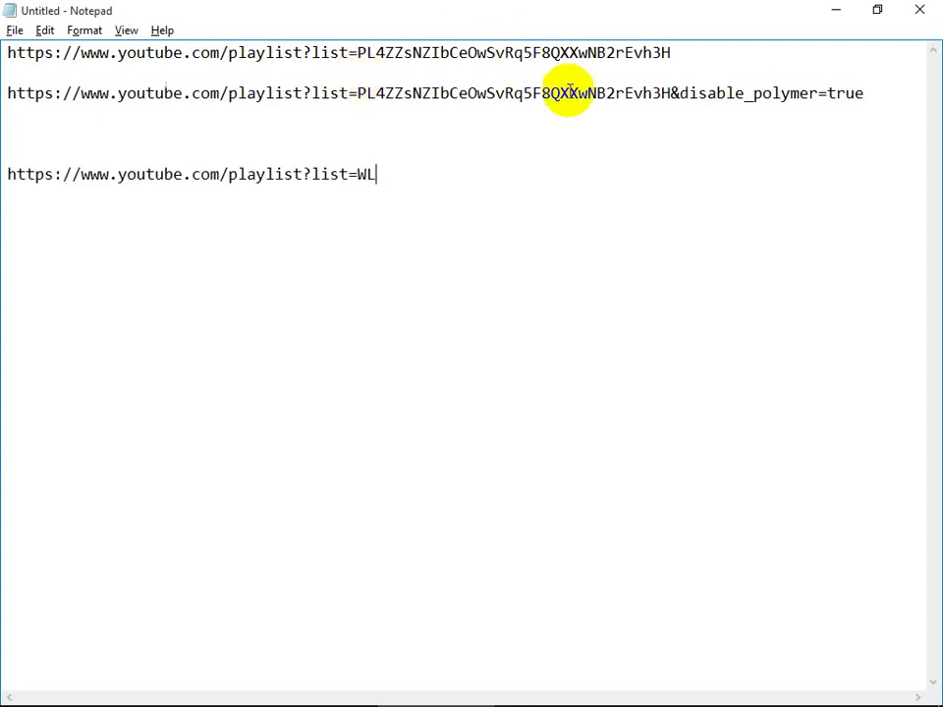
- Append &disable_polymer=true to the Watch later address and select the whole line
left_click(666, 95)
key("shift+End")
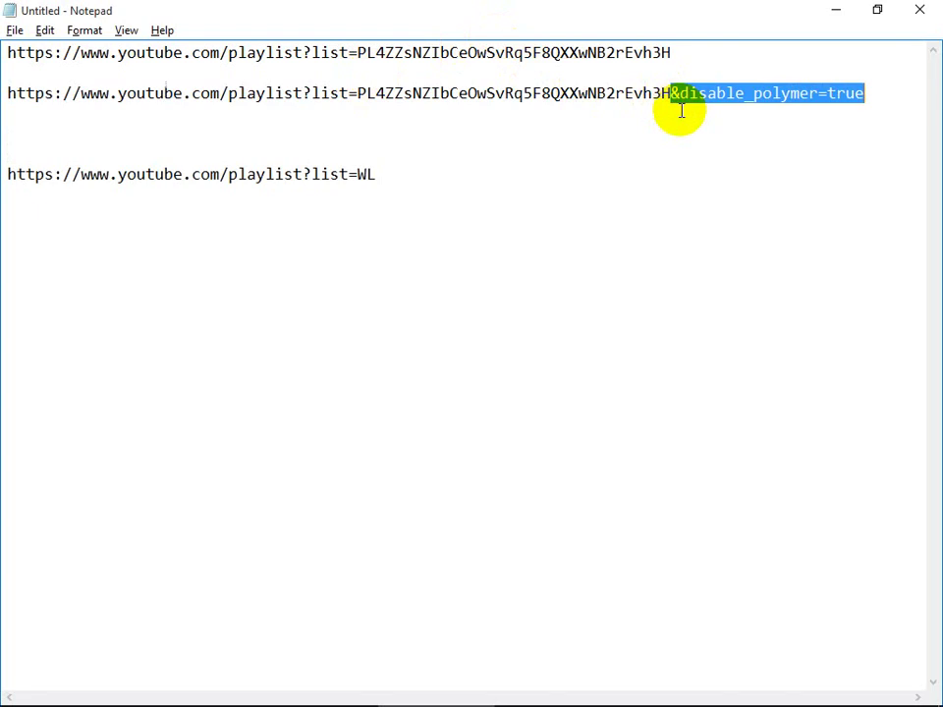
key("ctrl+c")
key("ctrl+End")
key("ctrl+v")
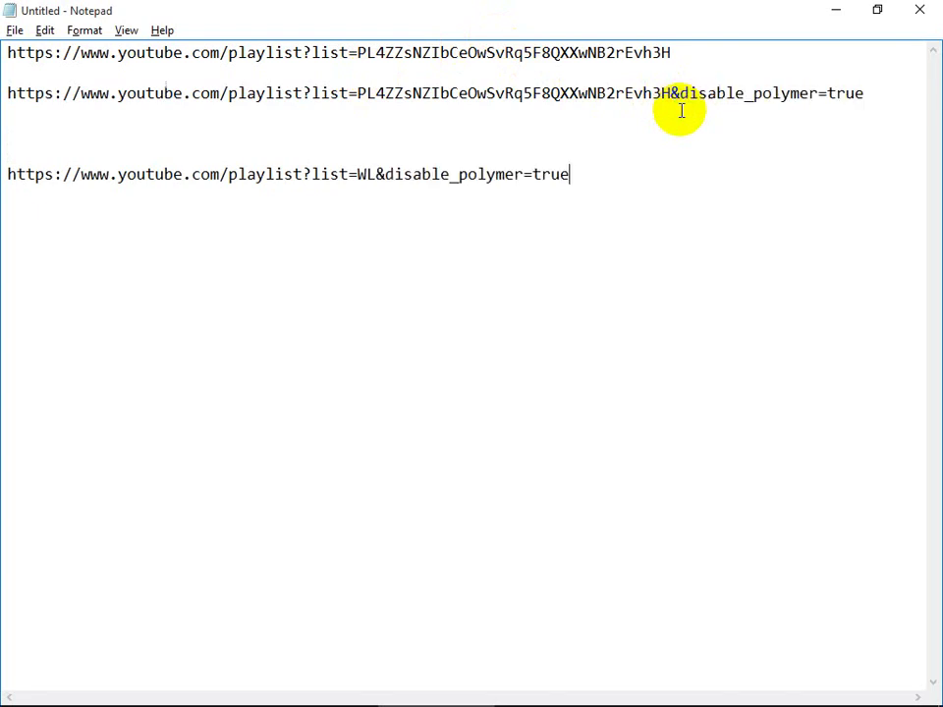
key("shift+Home")
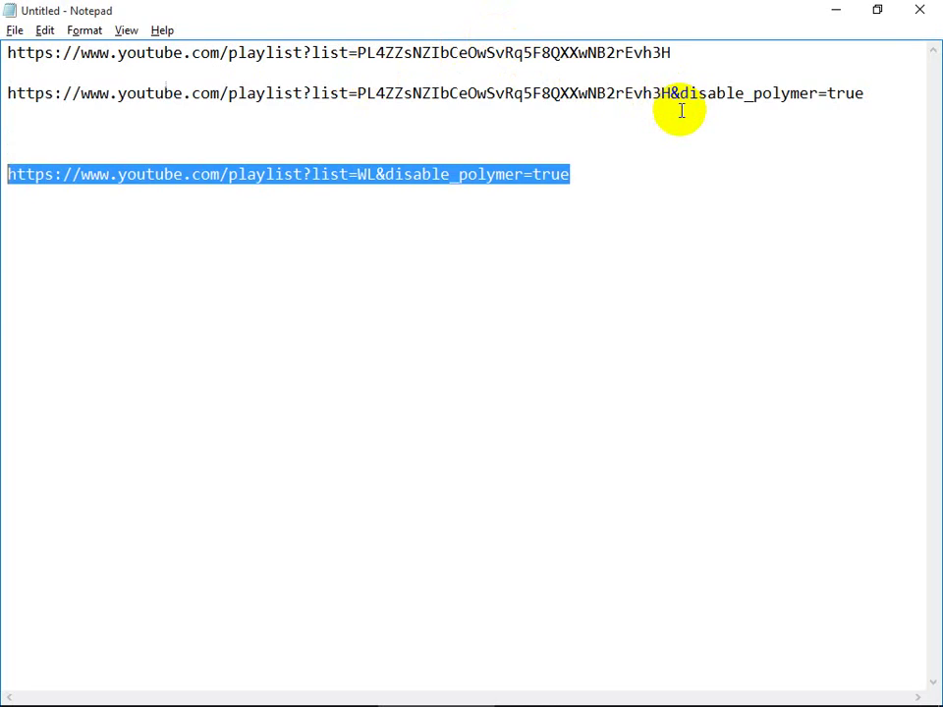
key("alt+Tab")
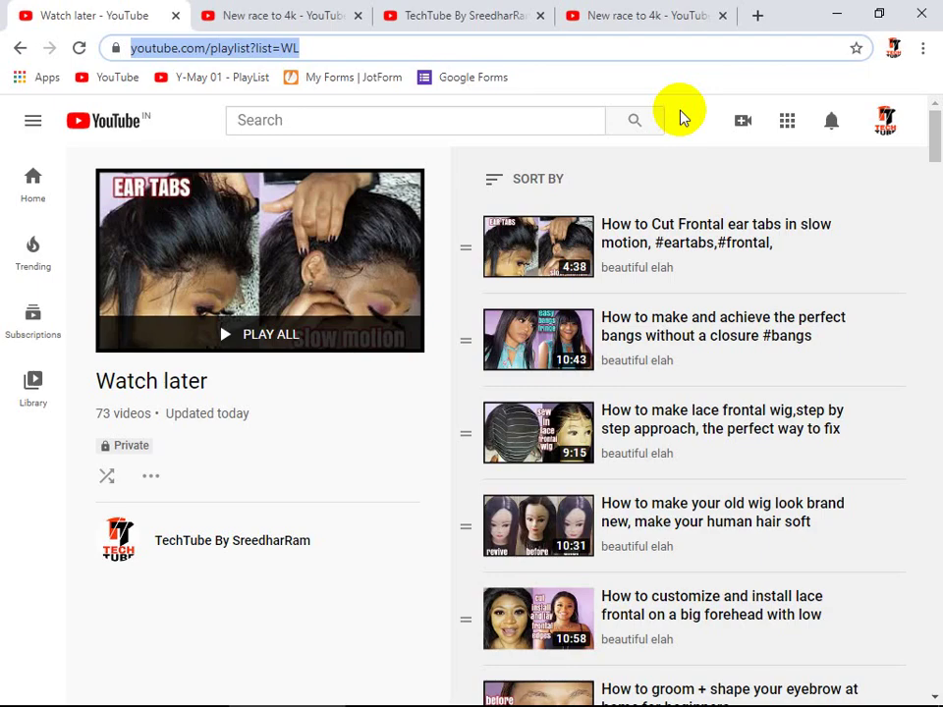
- Load the classic Watch later page from the &disable_polymer=true address in the third tab
key("ctrl+Tab")
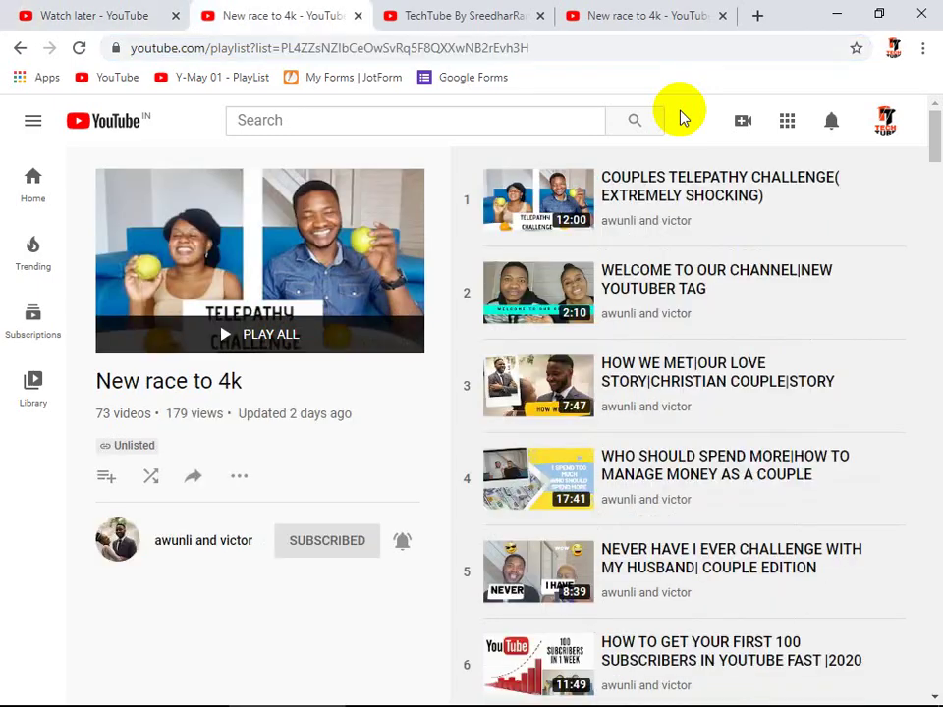
key("ctrl+Tab")
key("ctrl+l")
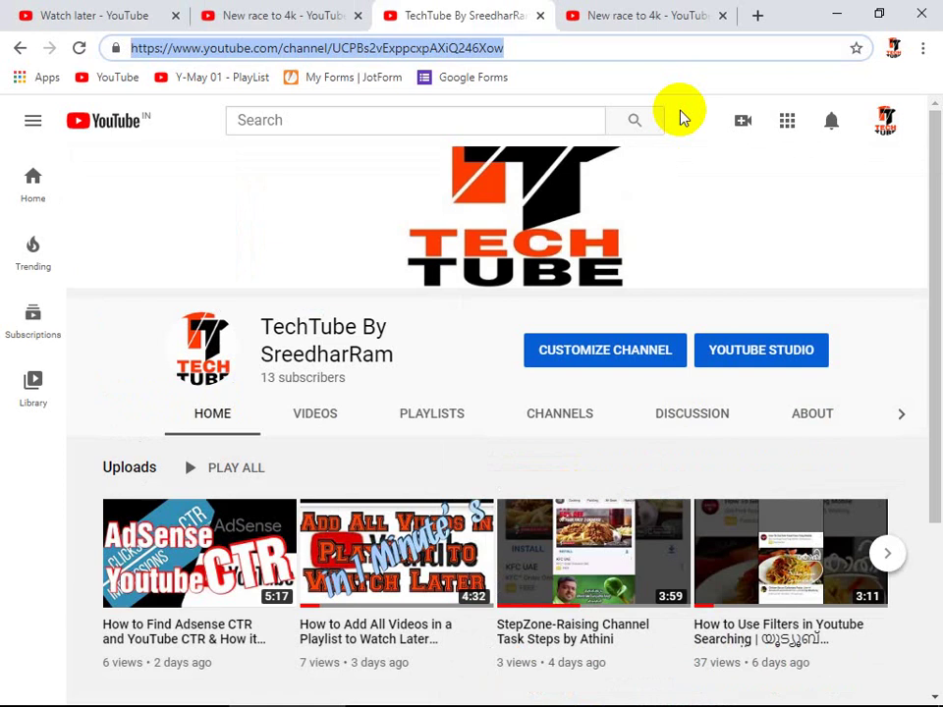
key("ctrl+v")
key("Return")
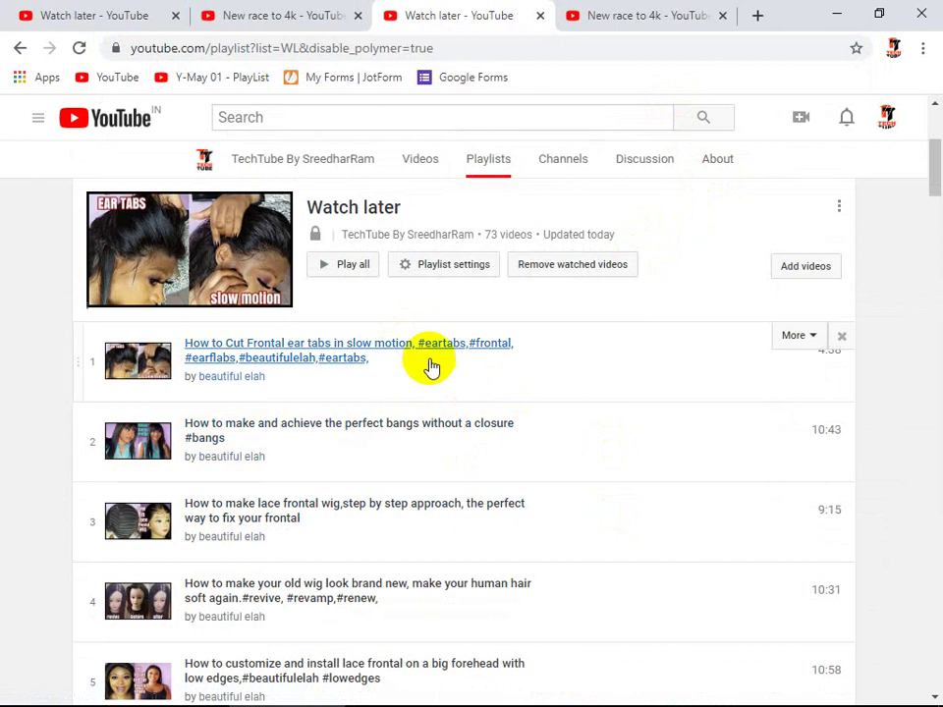
scroll(558, 369, "down", 4)
scroll(557, 368, "up", 6)
scroll(558, 368, "down", 3)
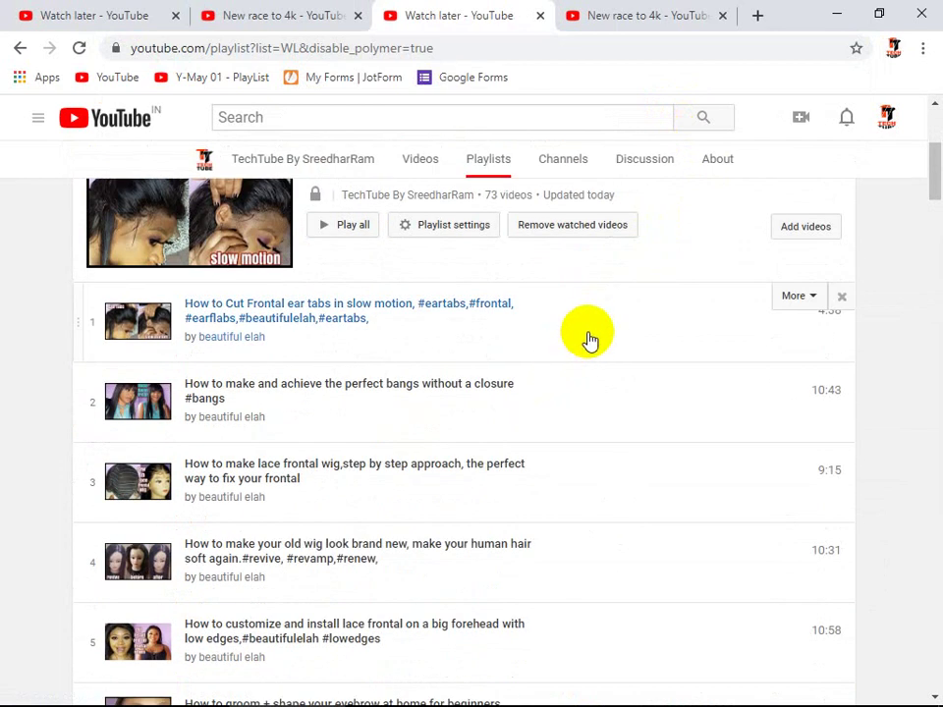
- Remove eleven videos, from ear tabs to style 1 wig, leaving 62 in Watch later
left_click(840, 299)
left_click(840, 300)
left_click(841, 302)
left_click(841, 302)
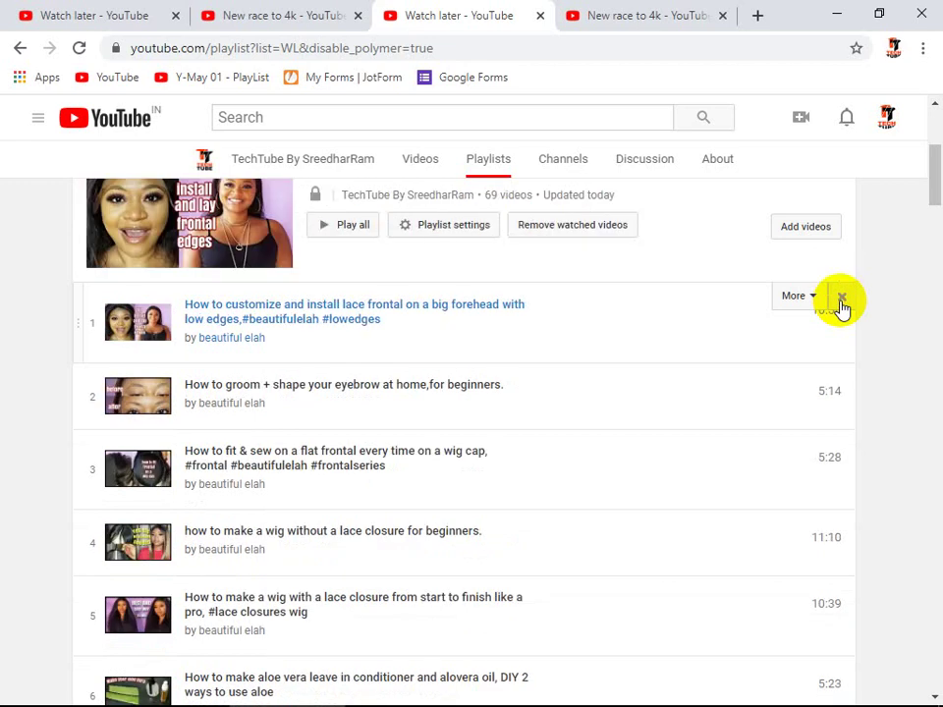
left_click(841, 302)
left_click(841, 303)
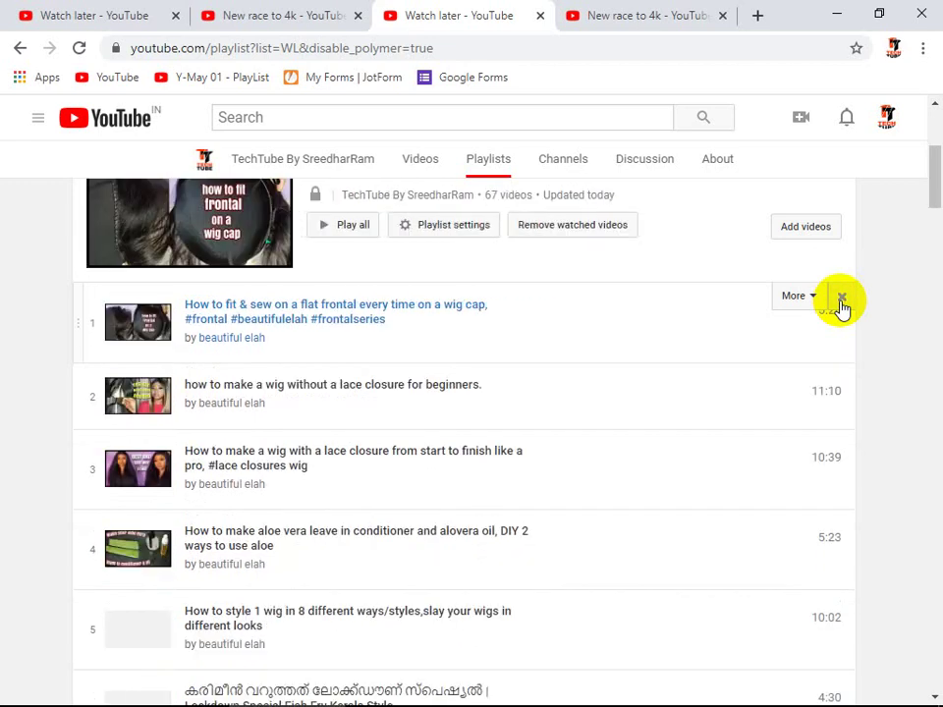
left_click(841, 302)
left_click(840, 298)
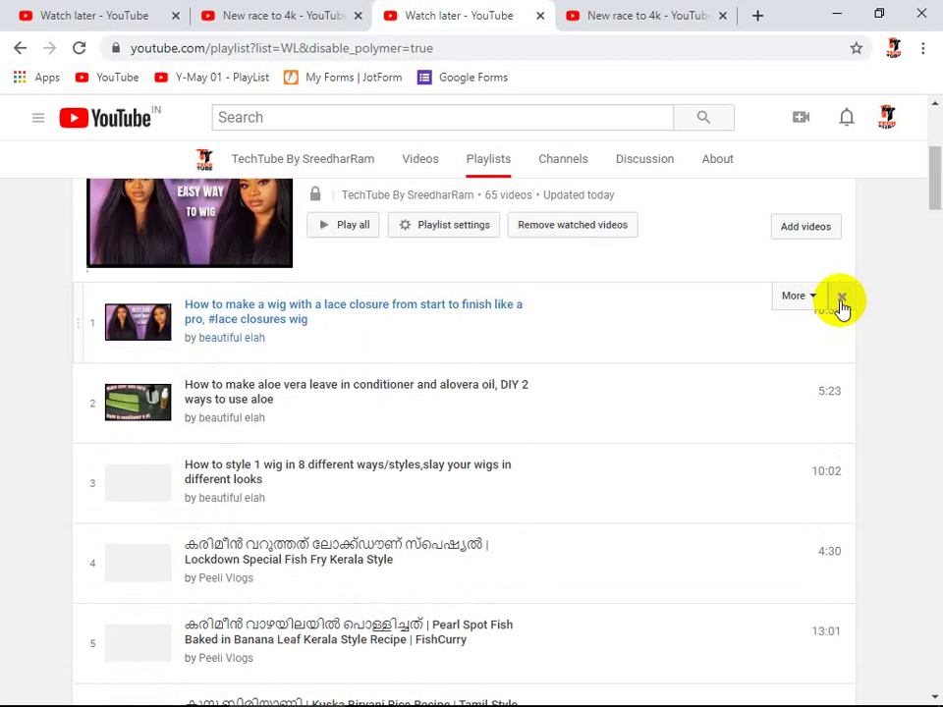
left_click(841, 299)
left_click(841, 300)
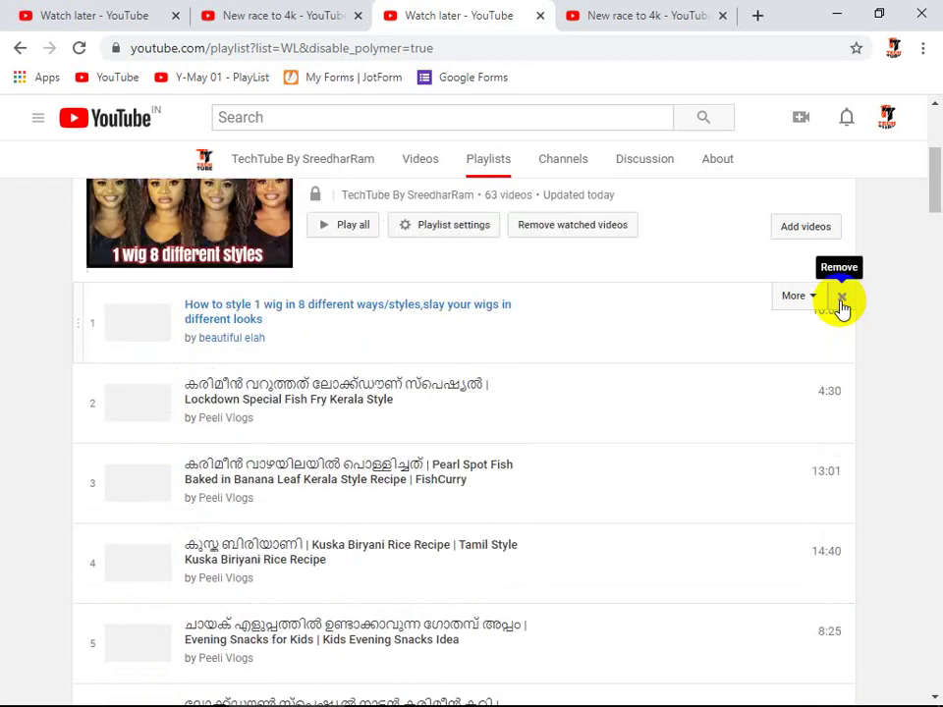
left_click(840, 301)
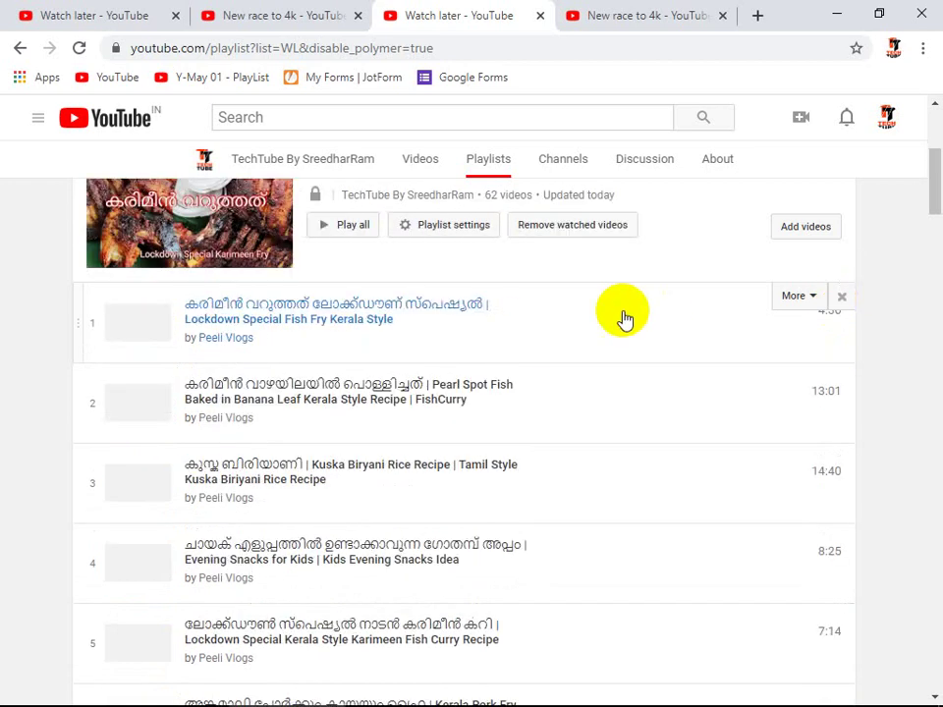
scroll(746, 339, "up", 3)
scroll(668, 341, "up", 1)
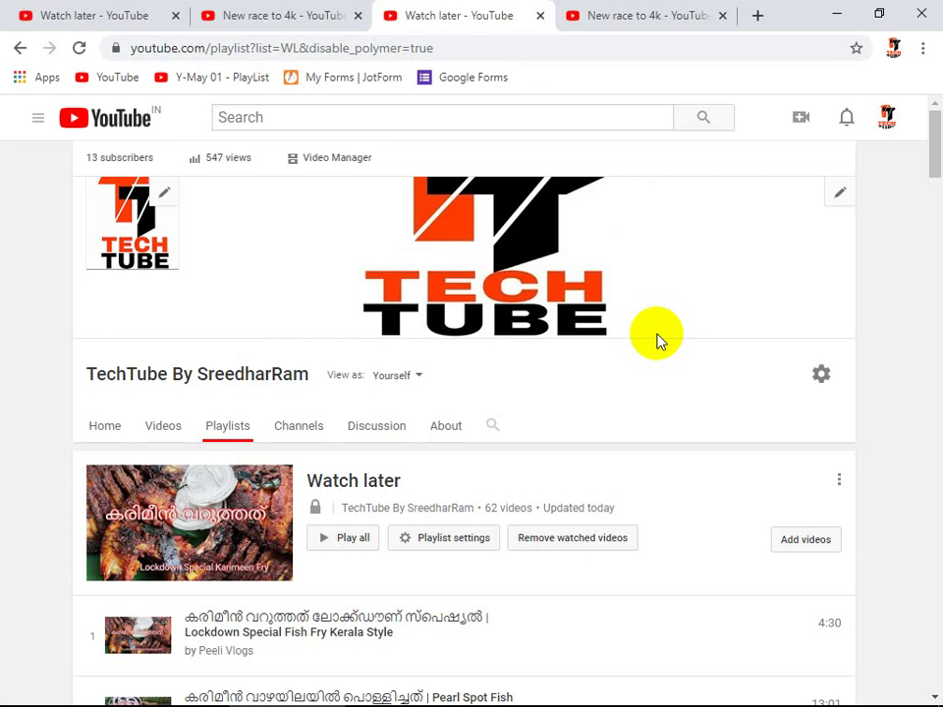
mouse_move(292, 491)
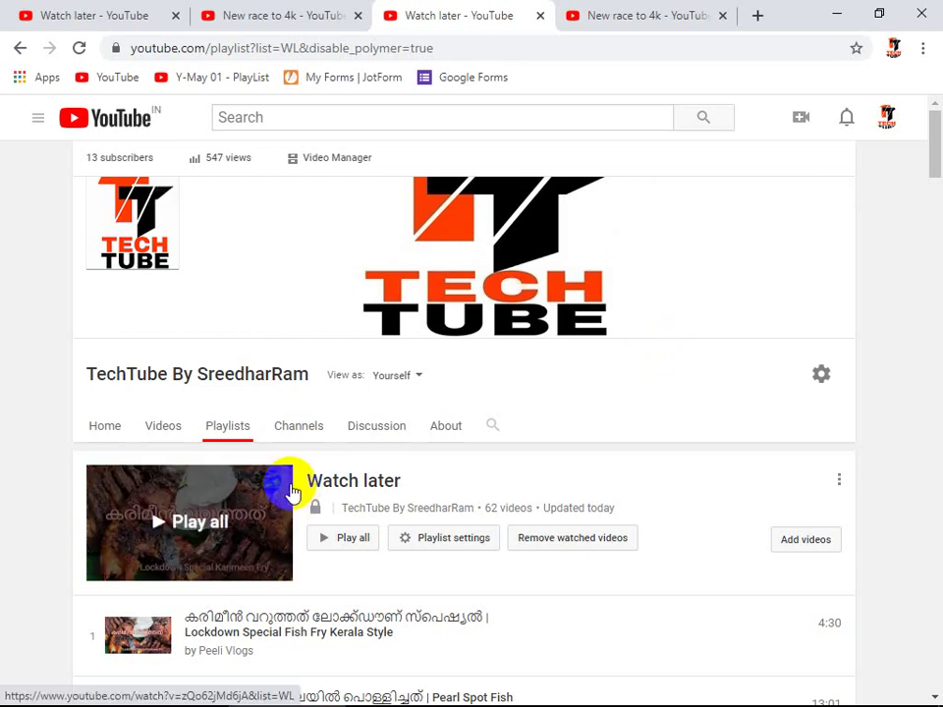